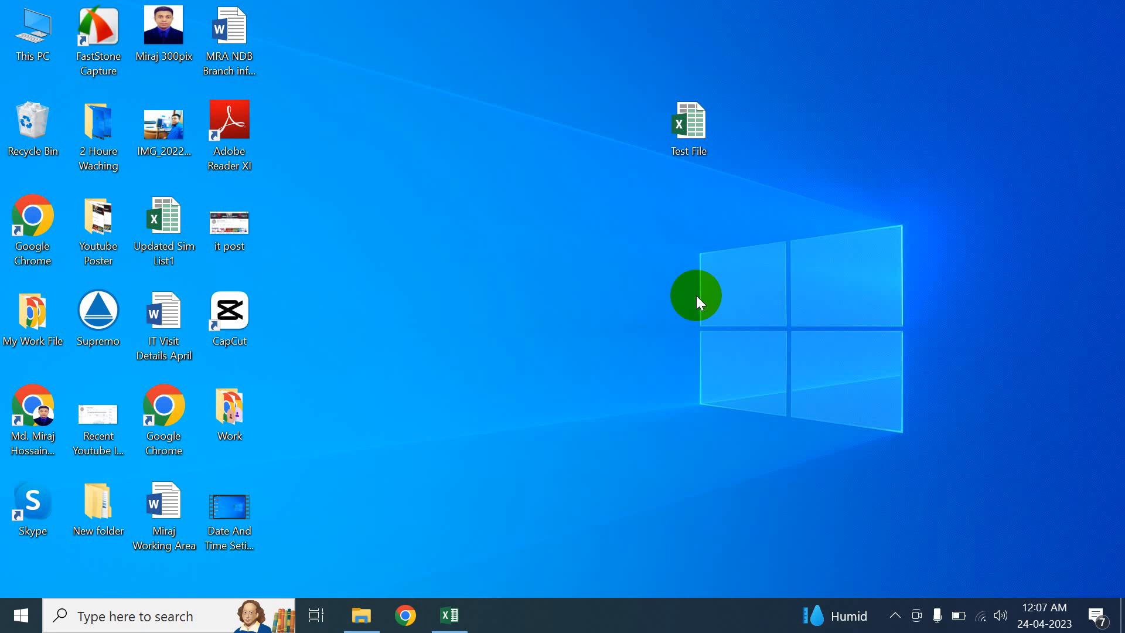
# Switch to the Test File workbook in Excel.
pyautogui.click(467, 615)
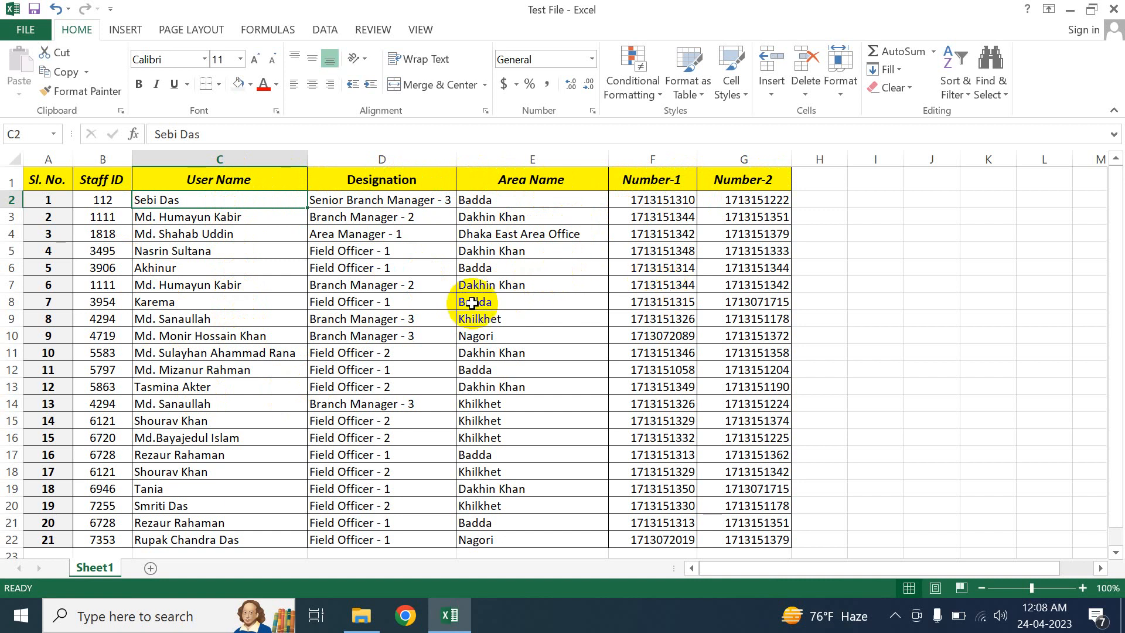
pyautogui.click(178, 255)
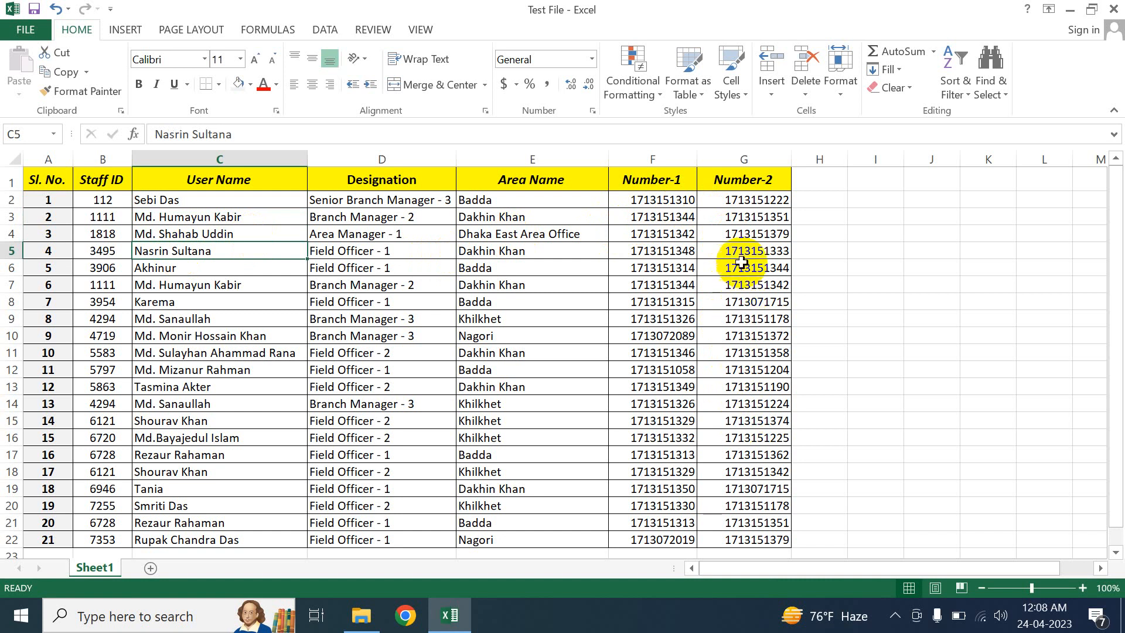
# Set up a Duplicate Values highlighting rule on the Number-2 column with Yellow Fill with Dark Yellow Text.
pyautogui.click(731, 159)
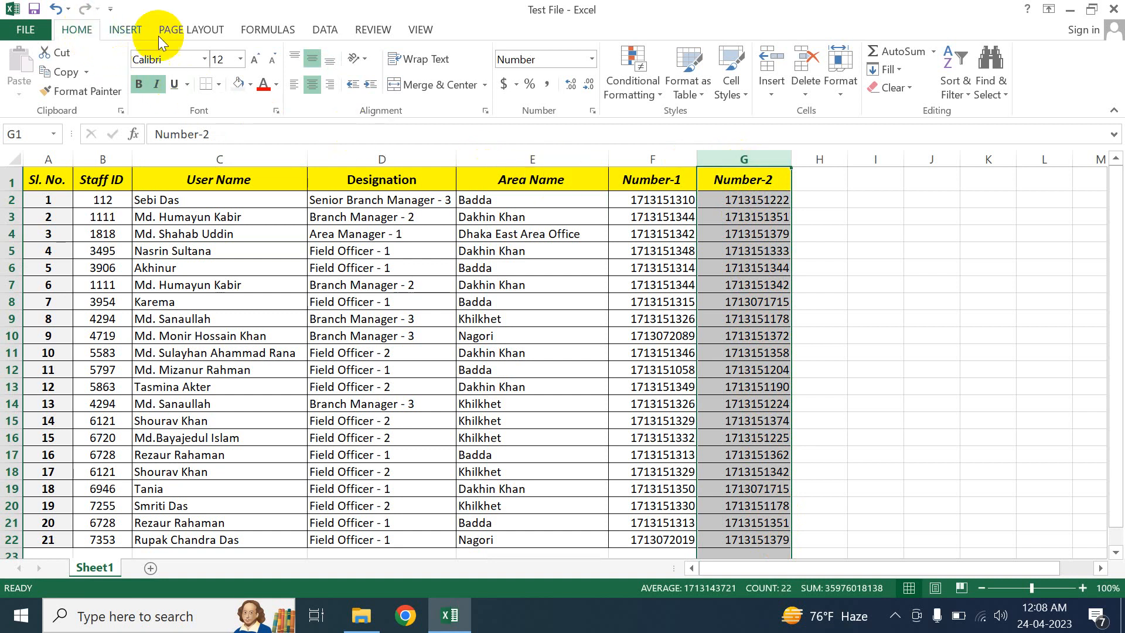
pyautogui.click(657, 94)
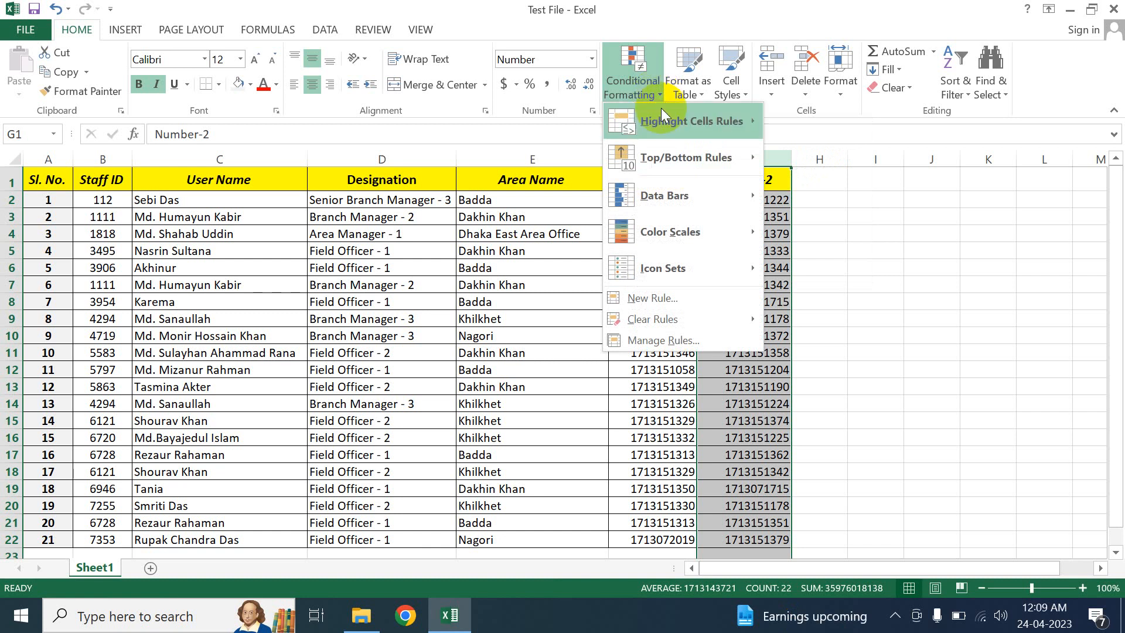
pyautogui.moveTo(676, 125)
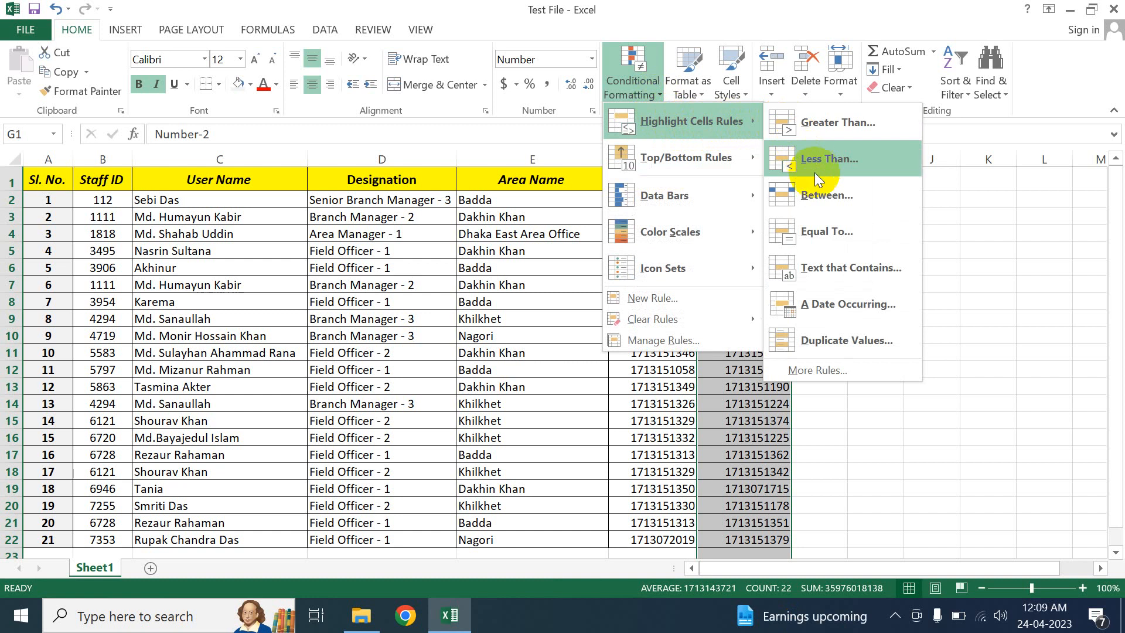
pyautogui.click(843, 345)
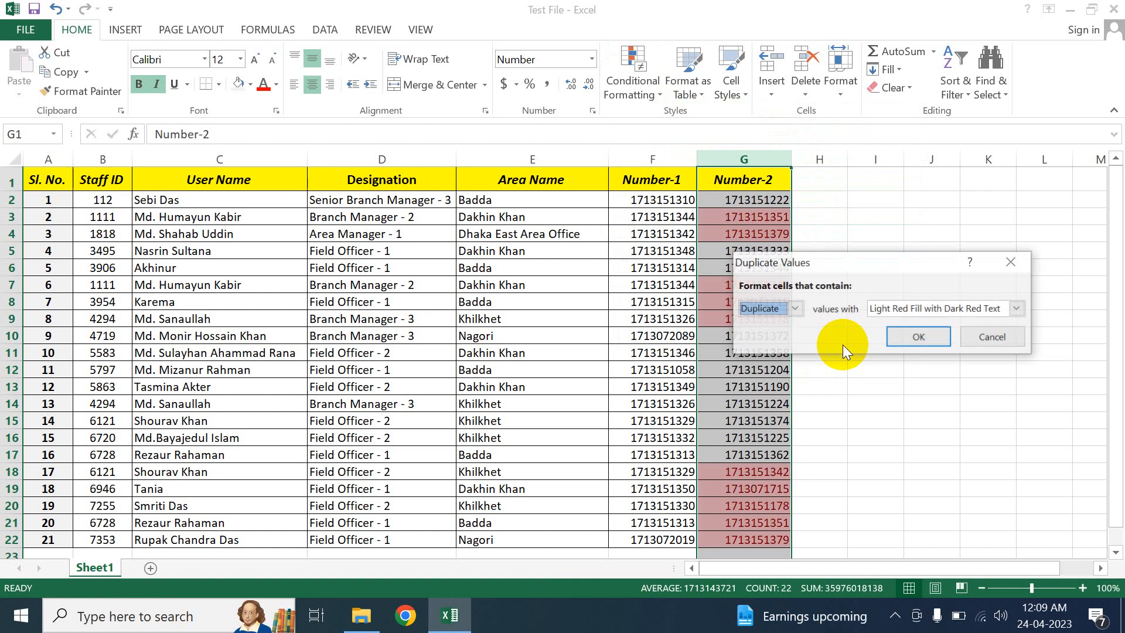
pyautogui.moveTo(834, 265); pyautogui.dragTo(484, 264)
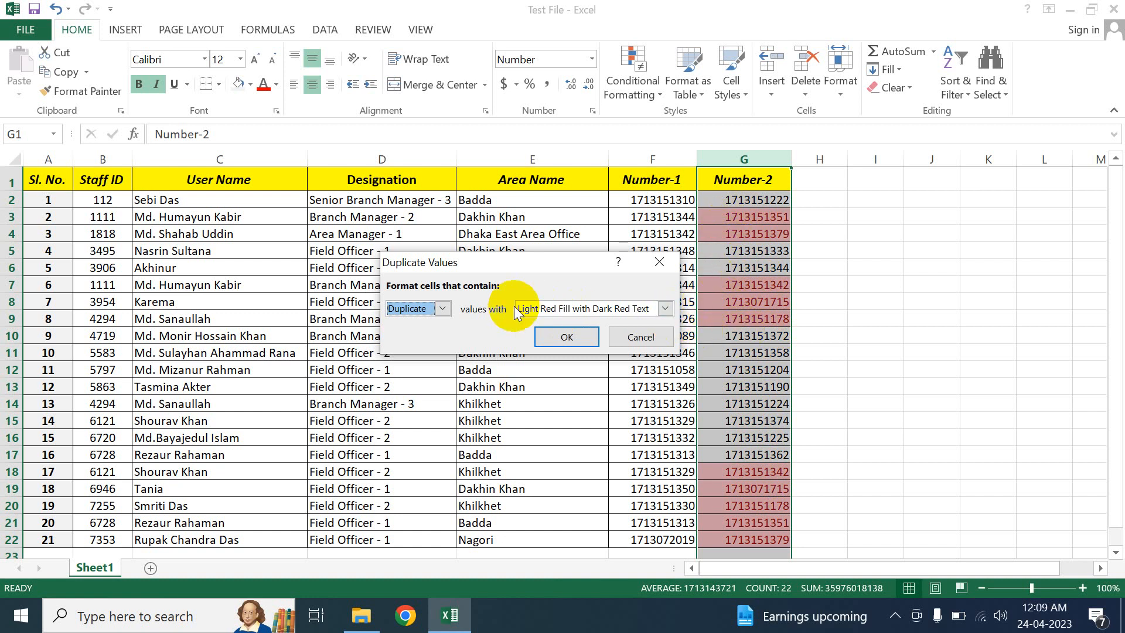
pyautogui.click(665, 309)
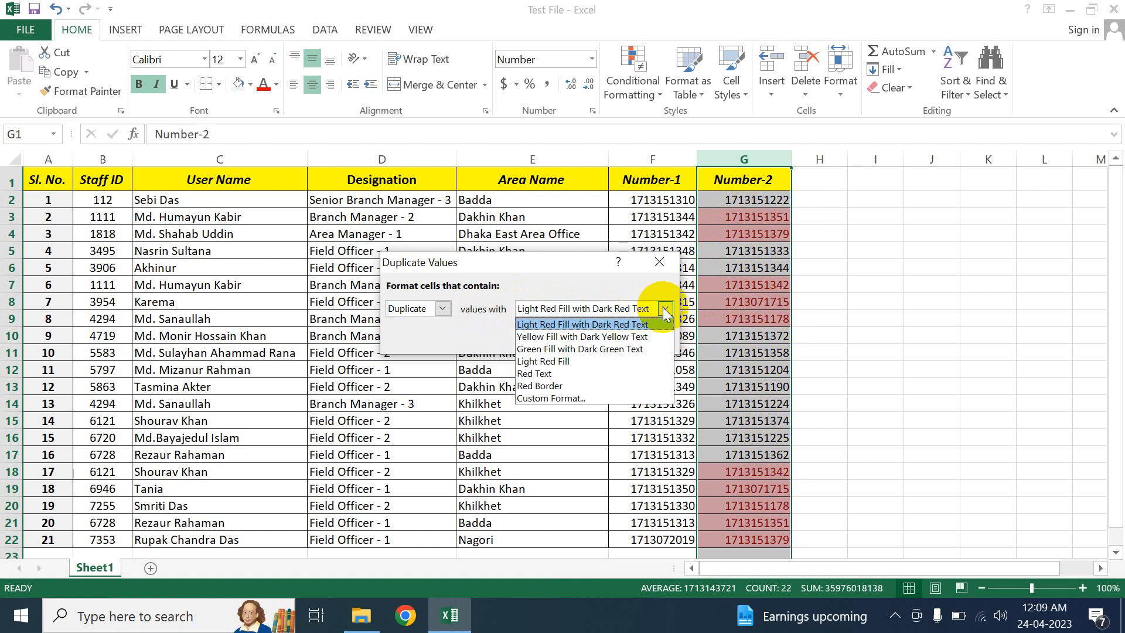
pyautogui.click(630, 336)
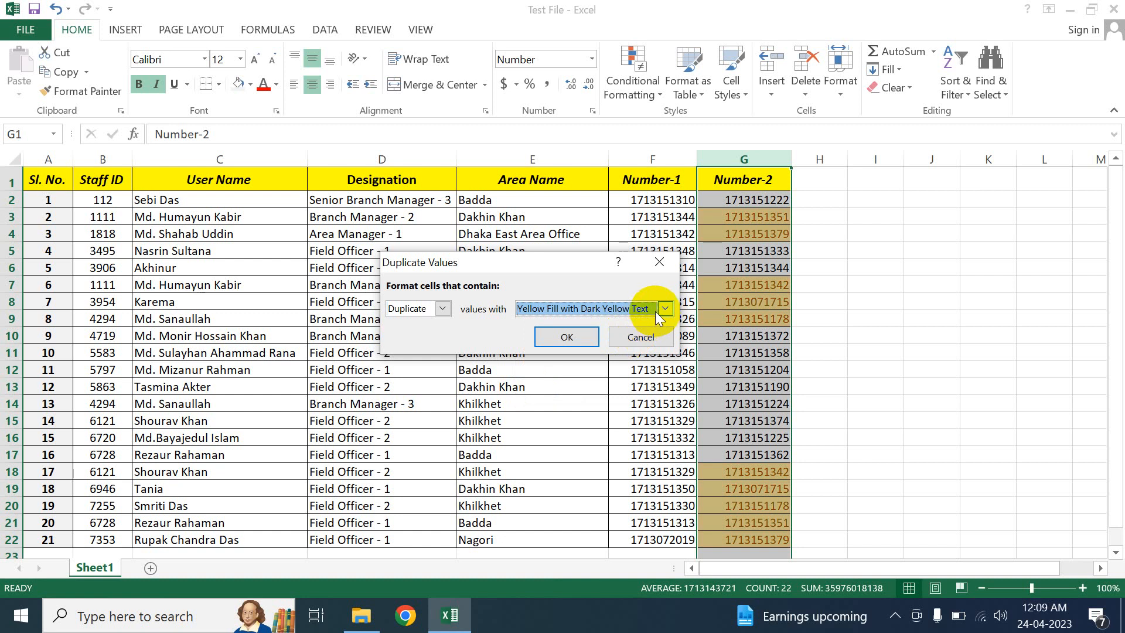
# Change the rule's format to a custom orange fill and apply it to the duplicates in the Number-2 column.
pyautogui.click(658, 312)
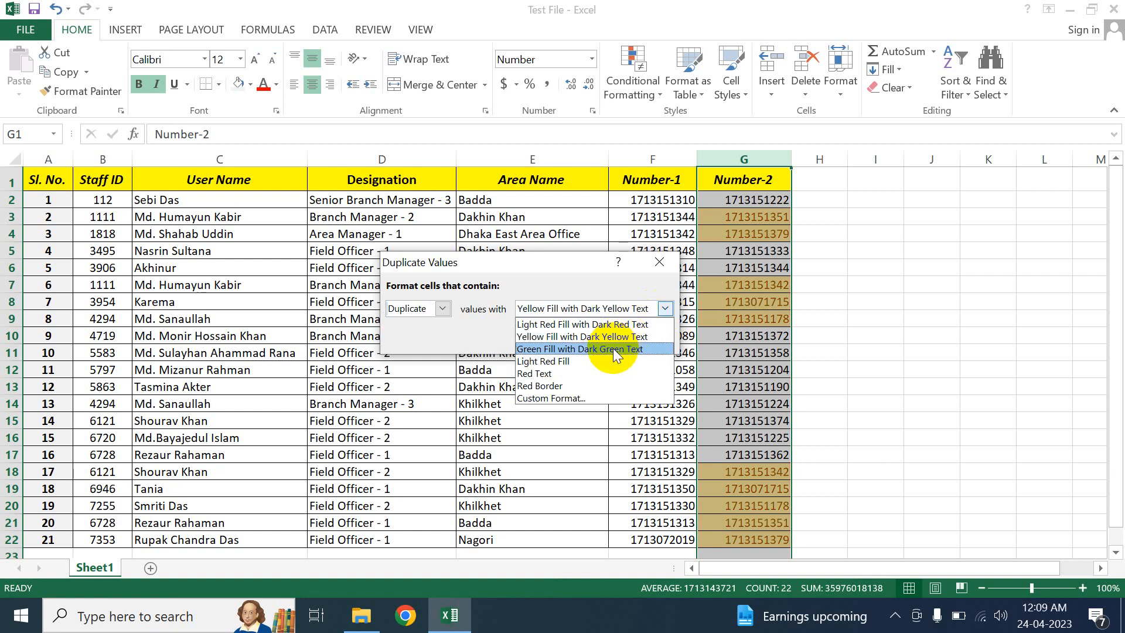
pyautogui.click(588, 398)
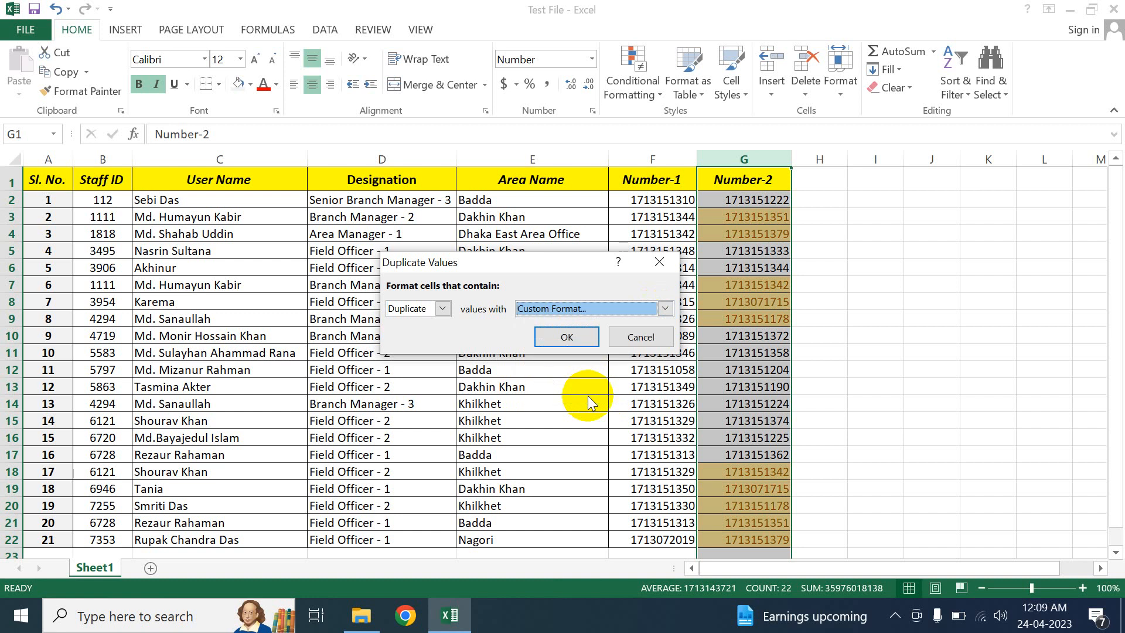
pyautogui.click(563, 339)
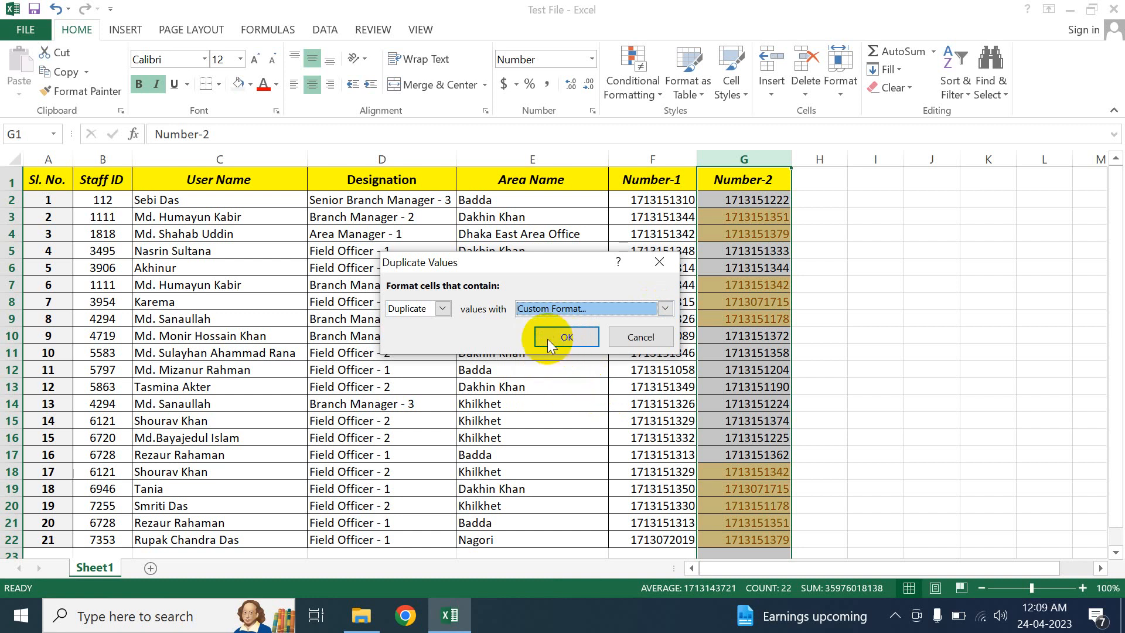
pyautogui.click(547, 338)
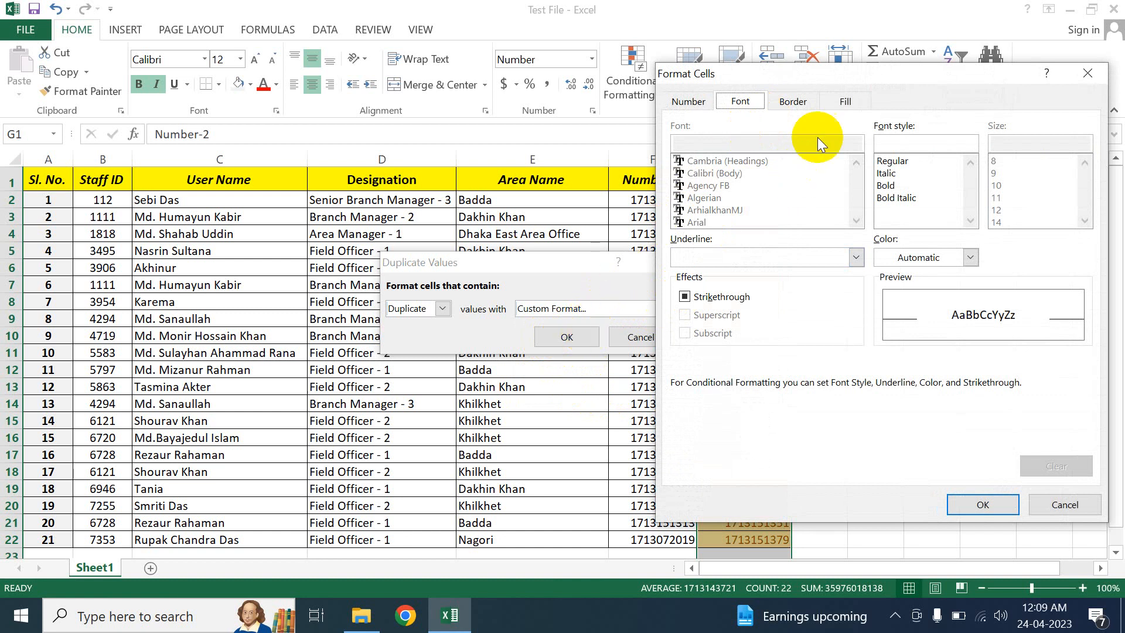
pyautogui.click(834, 108)
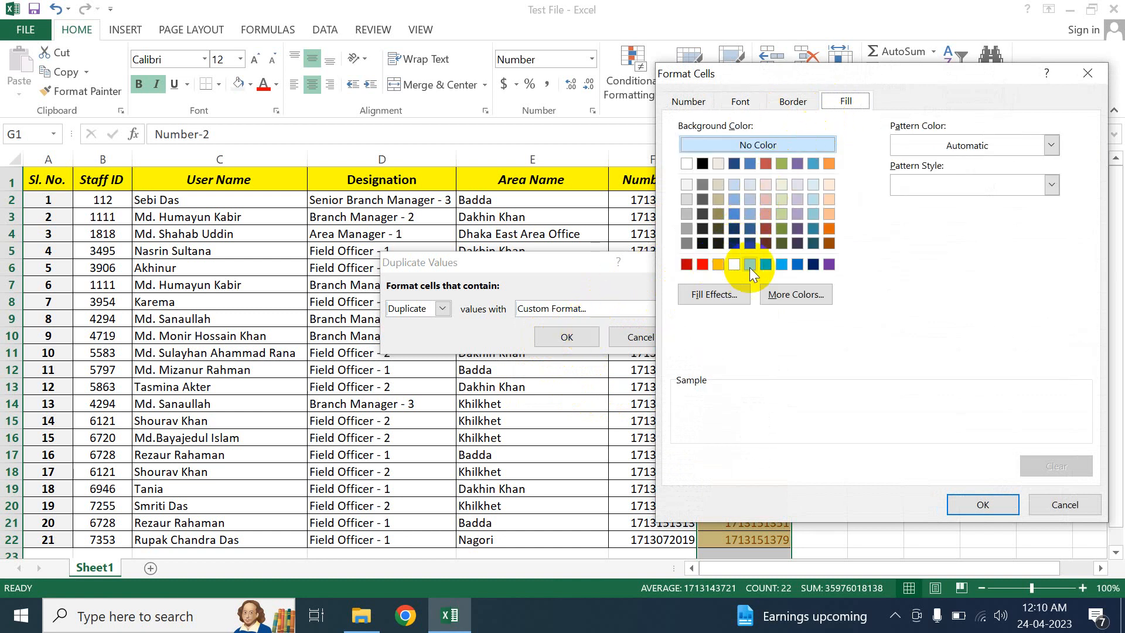
pyautogui.click(775, 267)
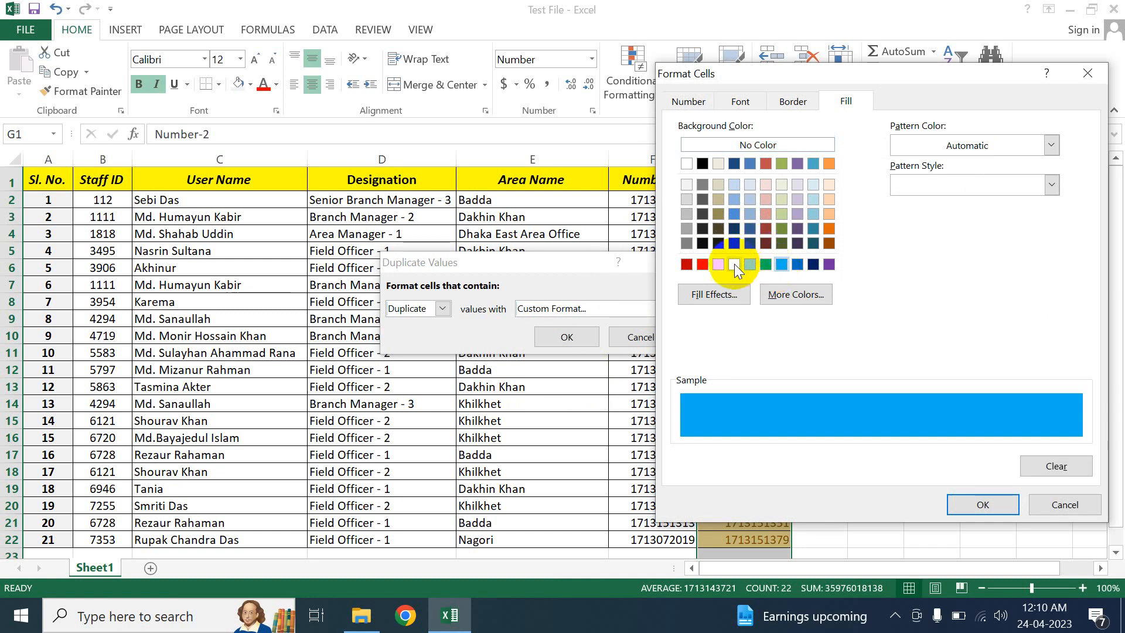
pyautogui.click(722, 265)
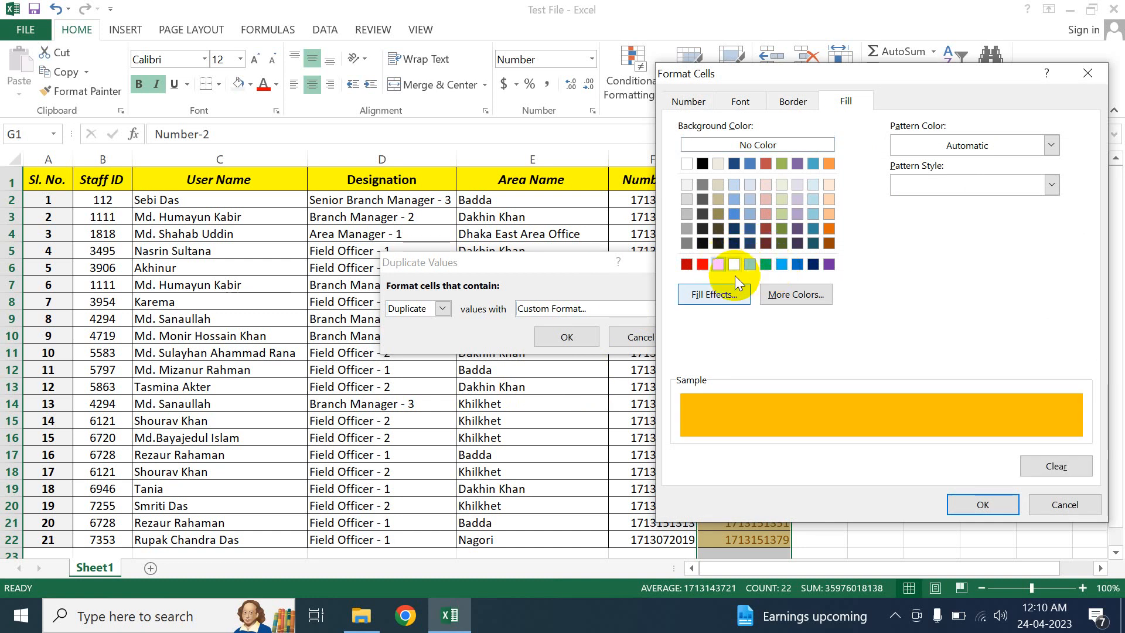
pyautogui.click(967, 505)
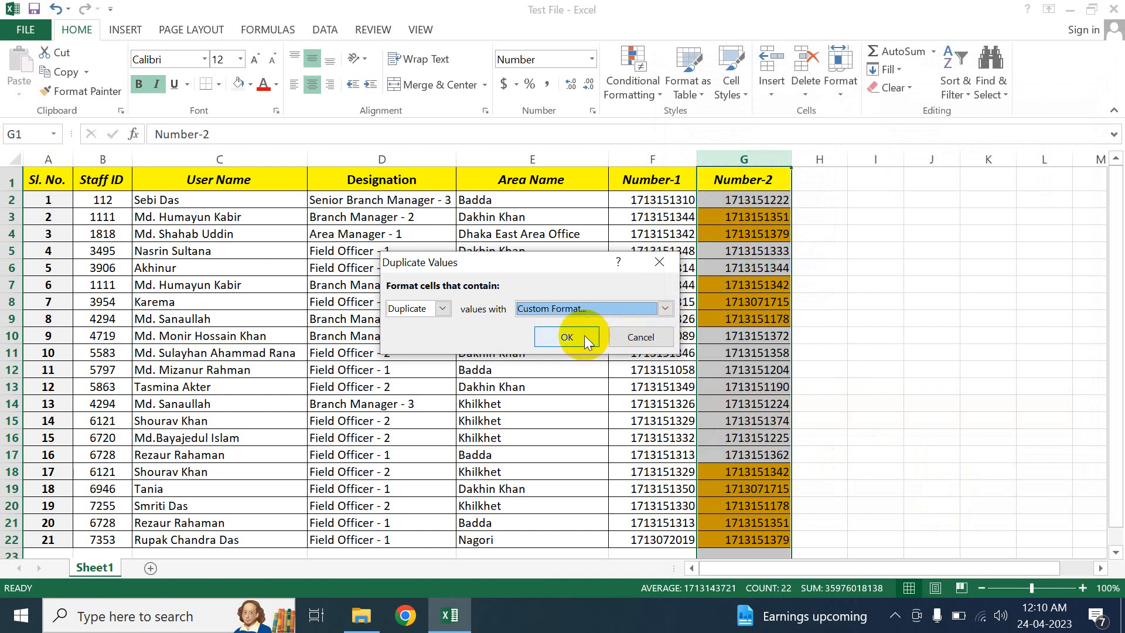
pyautogui.click(566, 337)
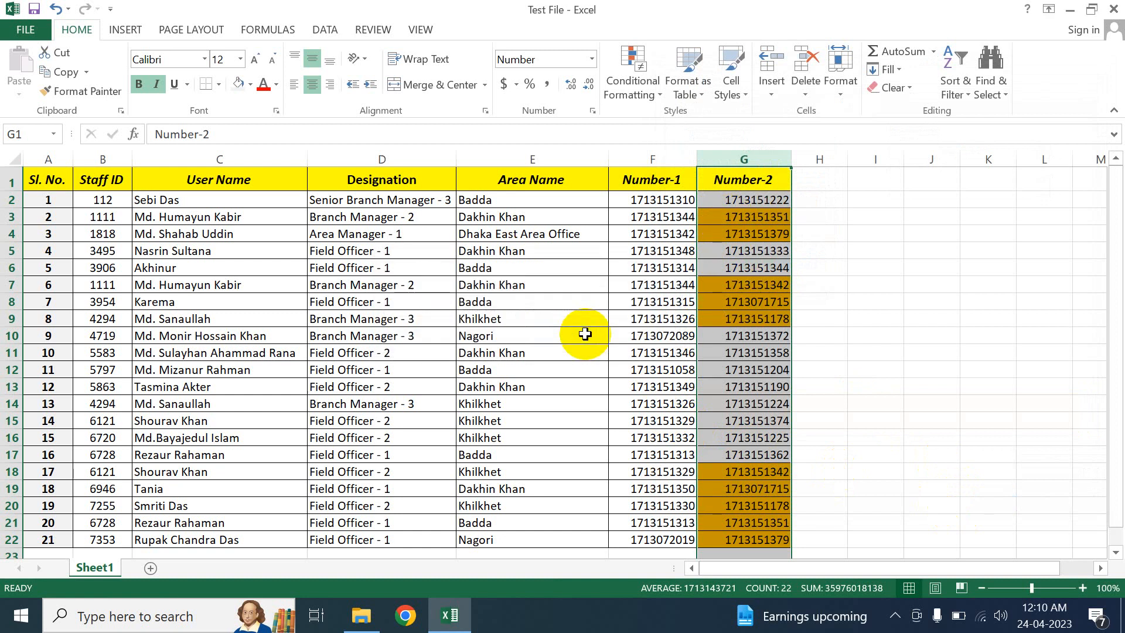
pyautogui.click(727, 237)
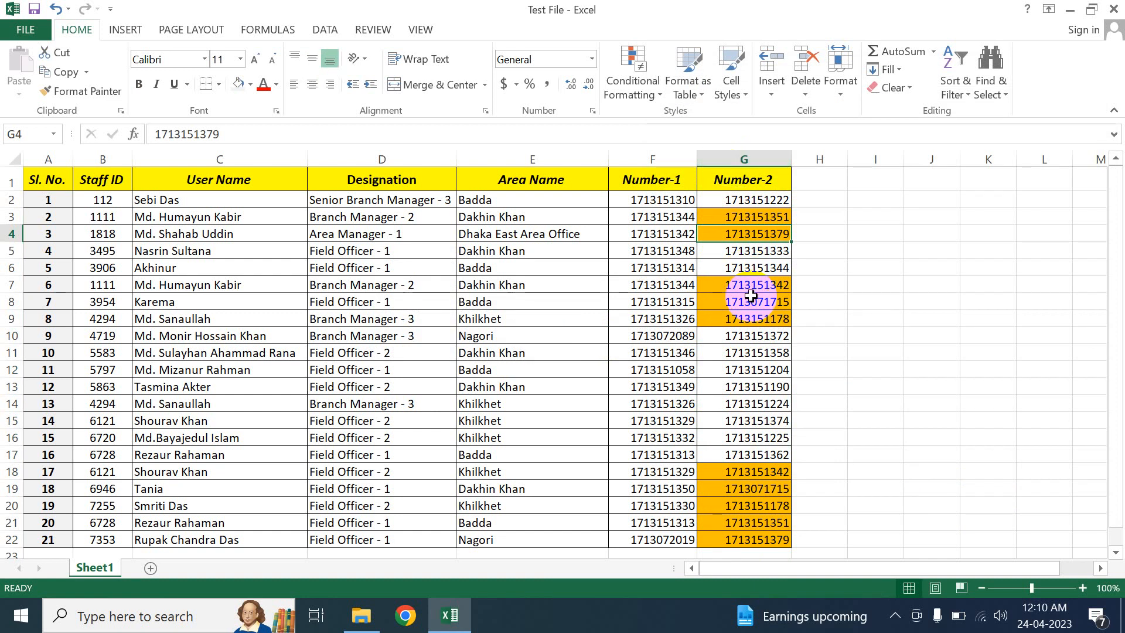
# Start Remove Duplicates on the Number-2 column with the selection expanded to the whole table.
pyautogui.click(743, 157)
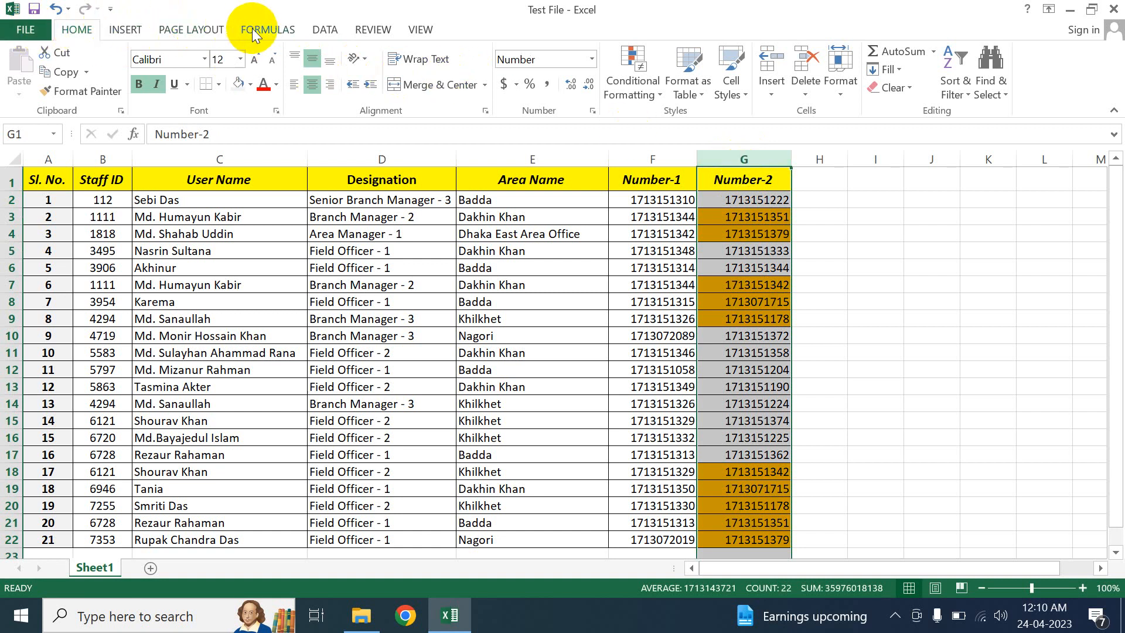
pyautogui.click(323, 29)
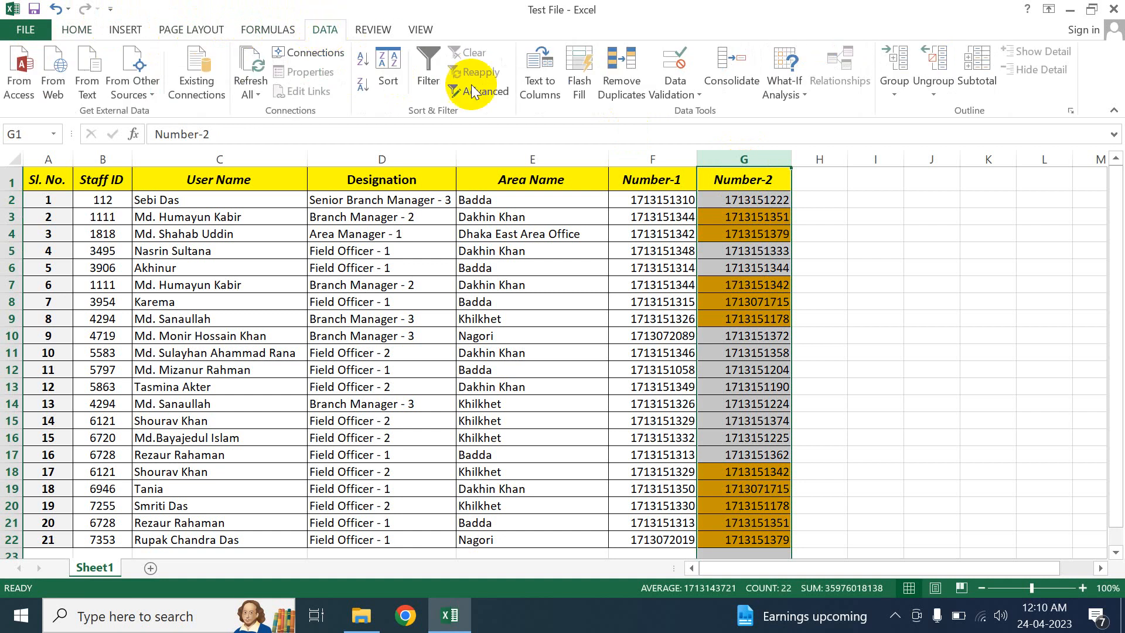
pyautogui.click(625, 82)
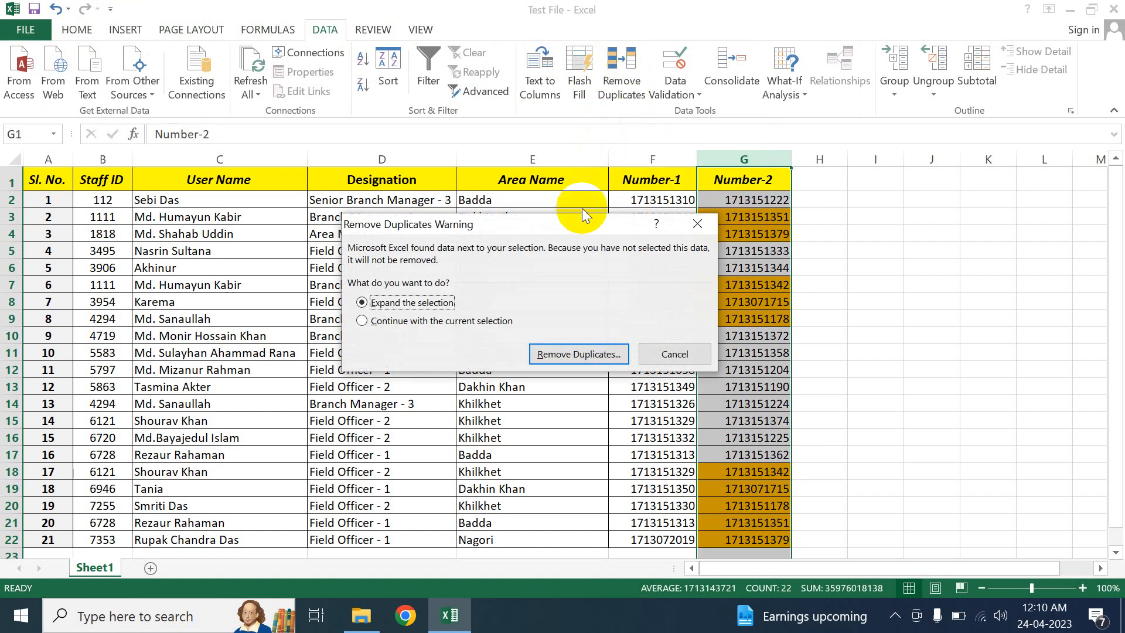
pyautogui.moveTo(580, 219); pyautogui.dragTo(481, 206)
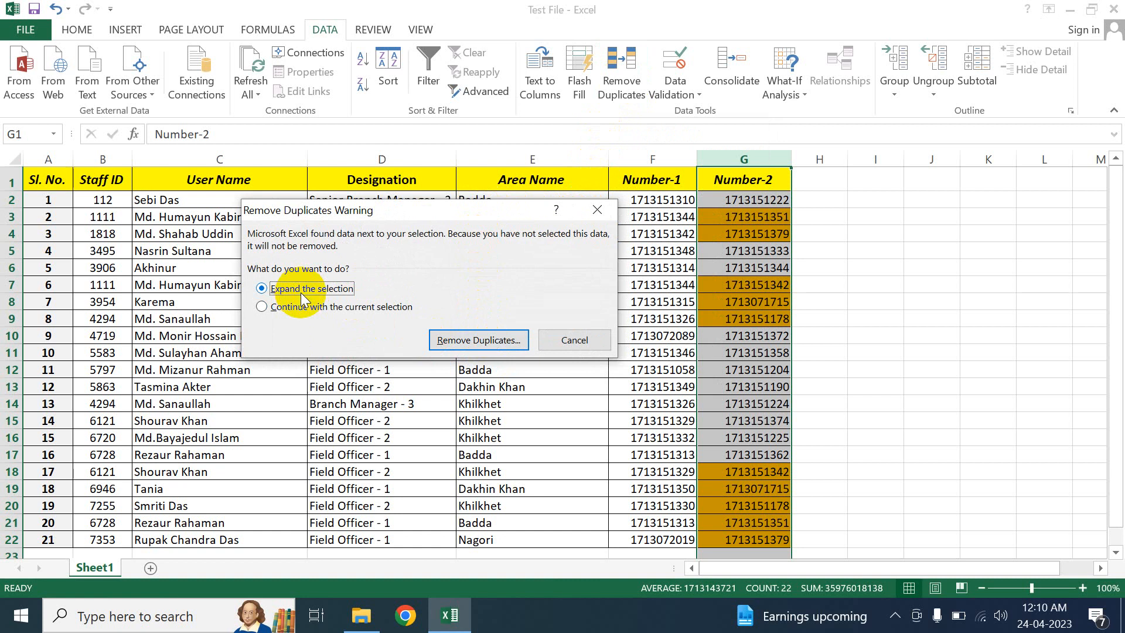
pyautogui.click(458, 342)
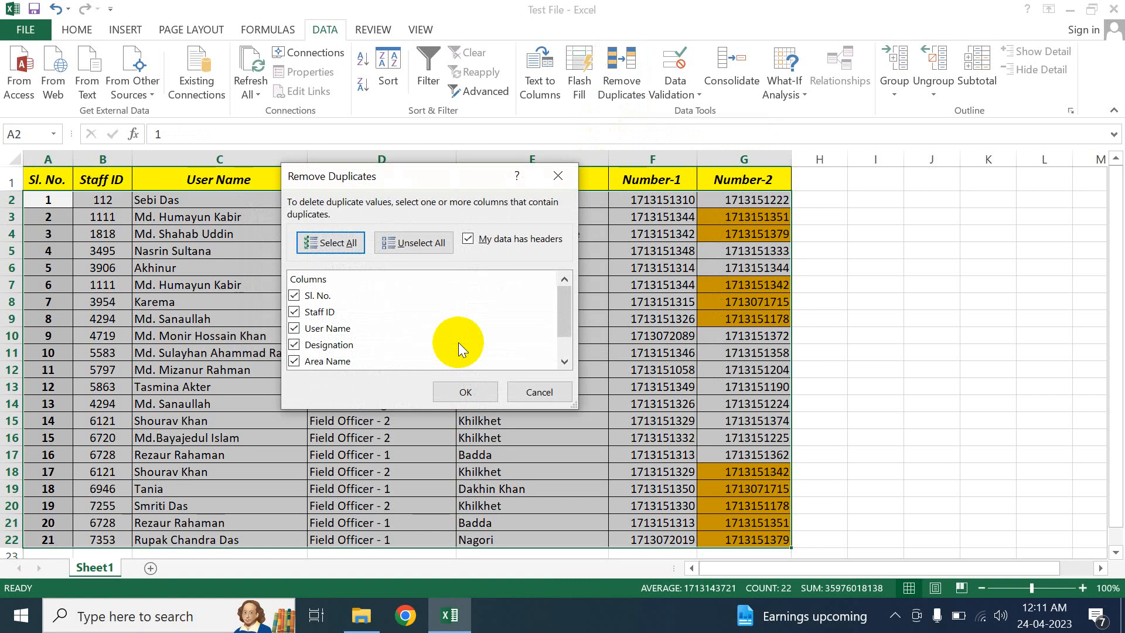
# Remove the duplicate rows based only on the Number-2 column, keeping the first row treated as headers.
pyautogui.click(466, 241)
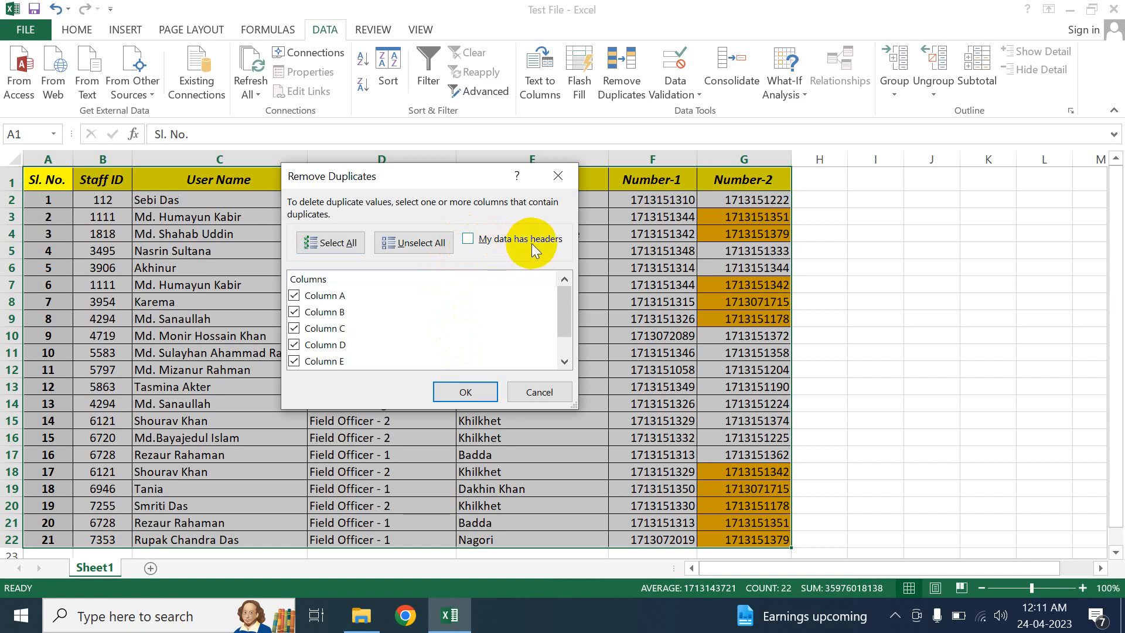
pyautogui.click(468, 239)
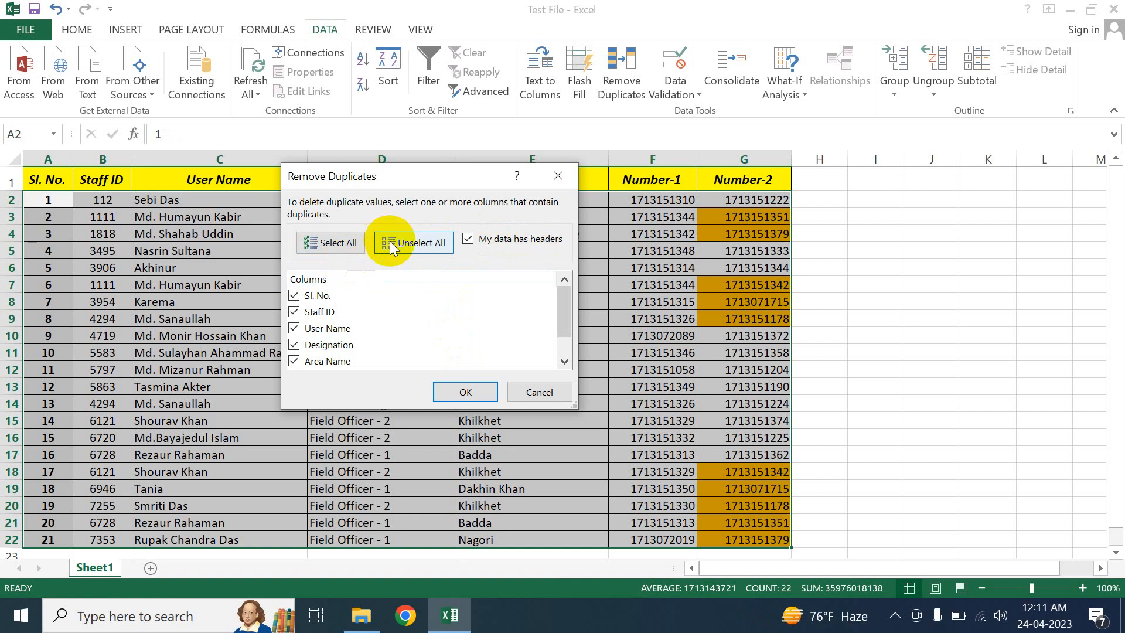
pyautogui.click(424, 244)
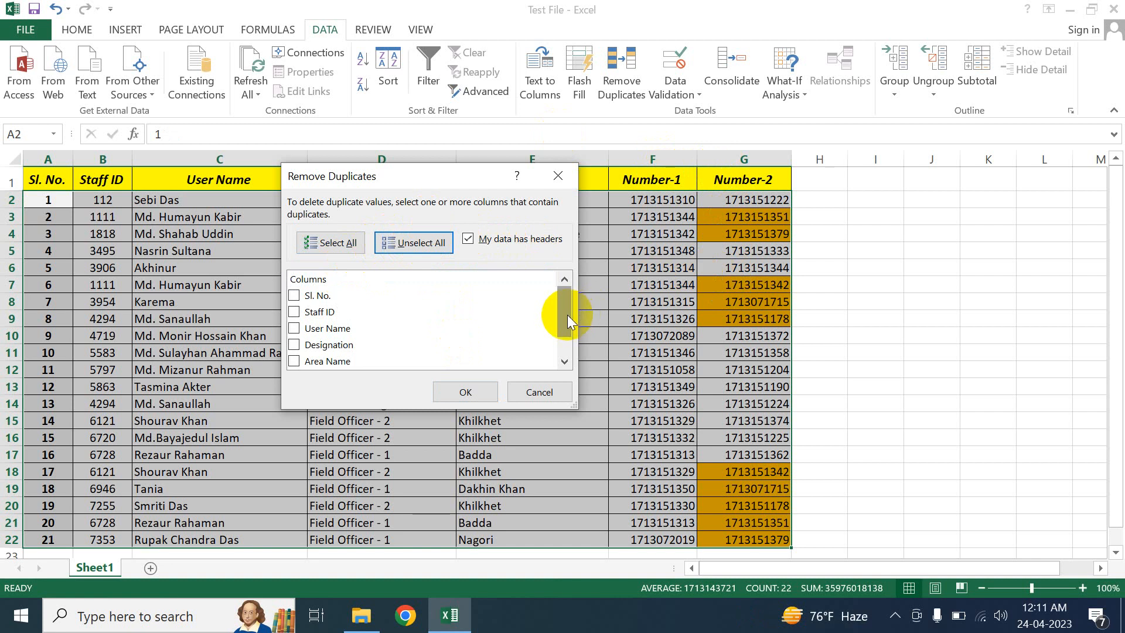
pyautogui.moveTo(564, 303); pyautogui.dragTo(565, 329)
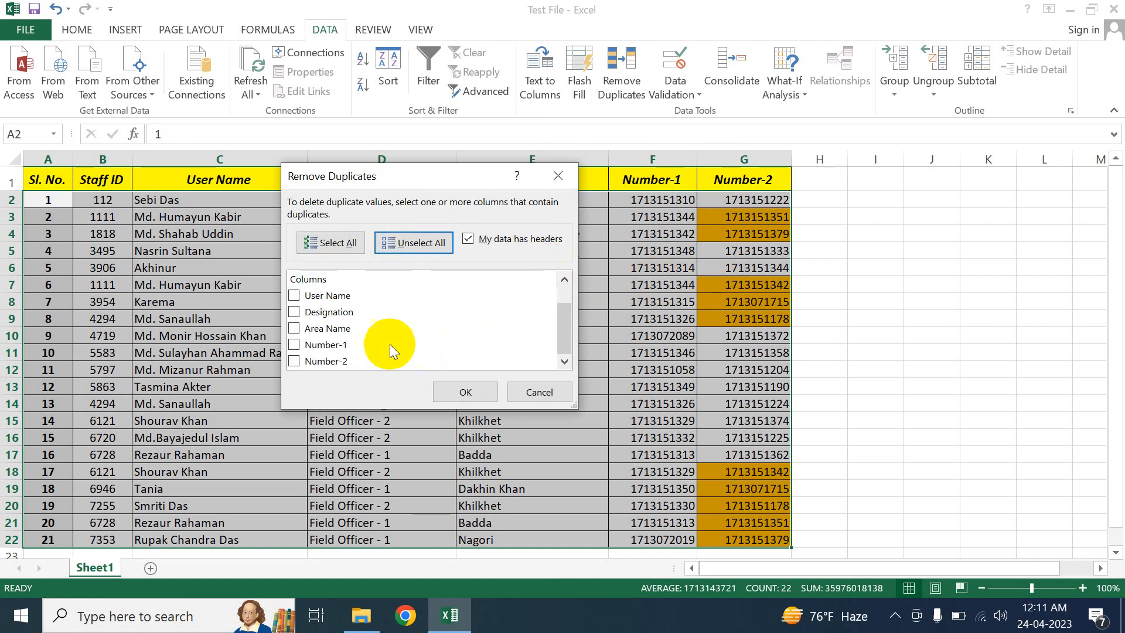
pyautogui.click(293, 361)
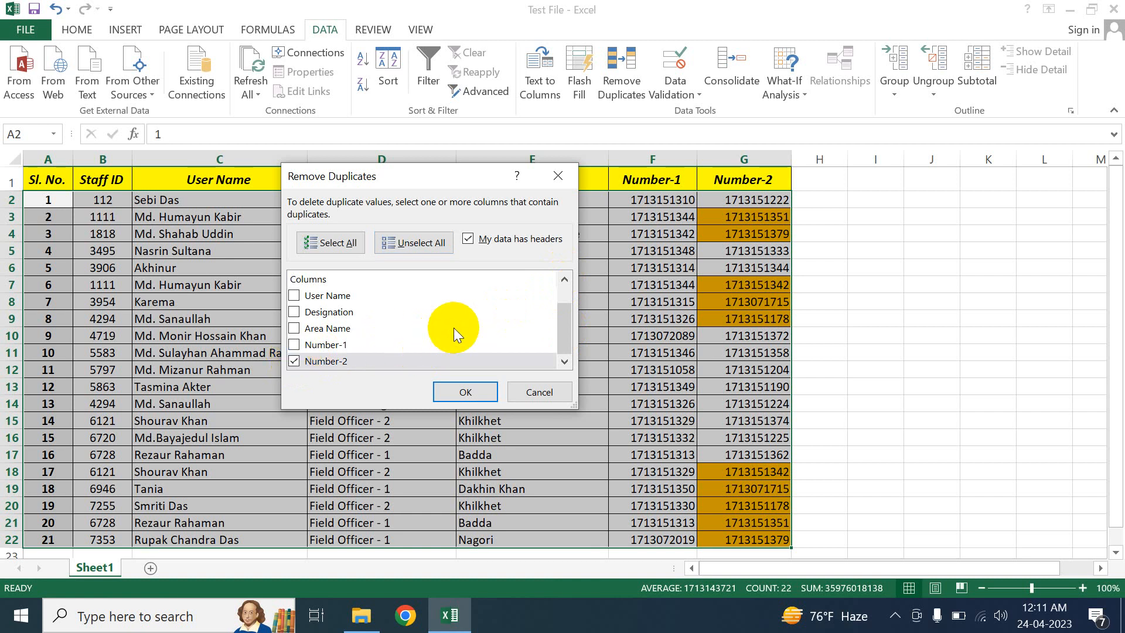
pyautogui.click(472, 395)
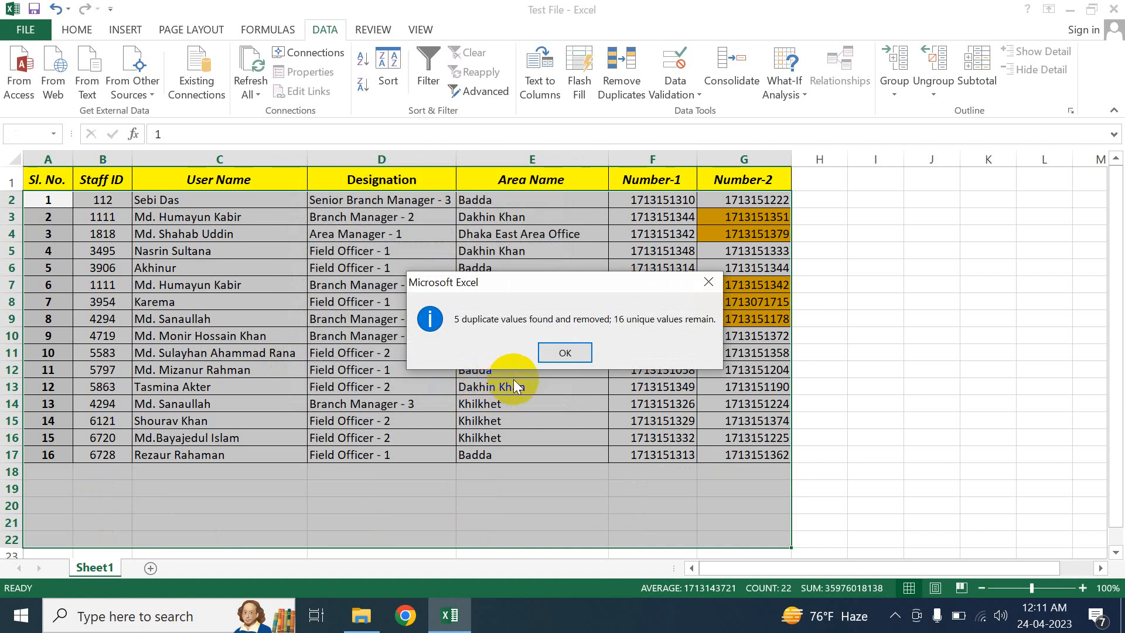
pyautogui.click(557, 352)
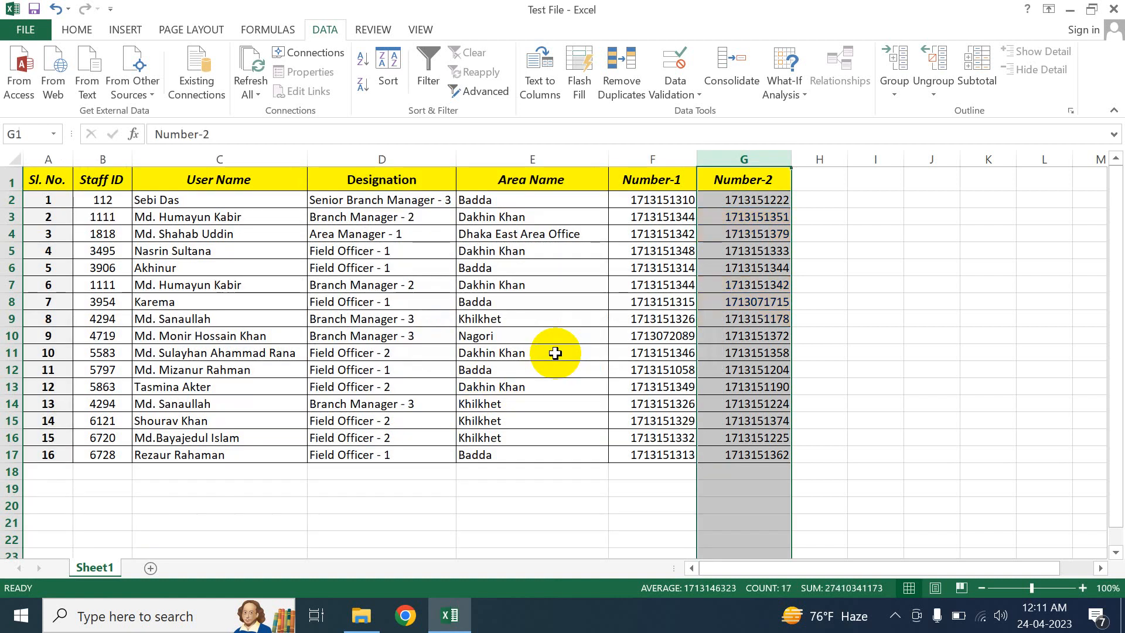
pyautogui.click(765, 205)
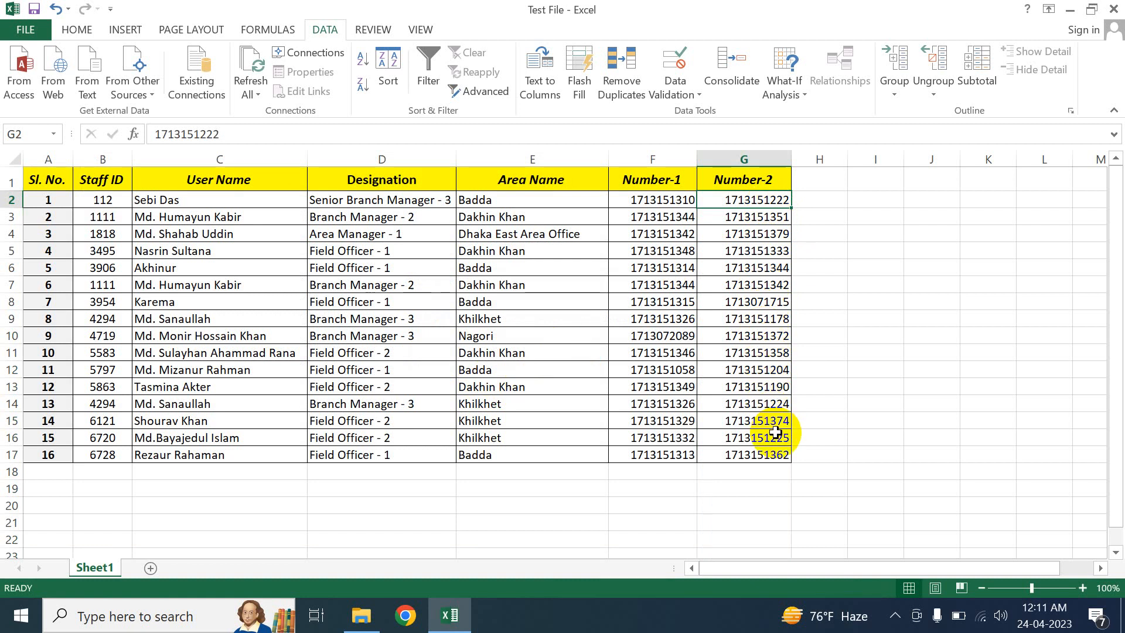
# Undo the duplicate removal and the orange duplicate highlighting in the Number-2 column.
pyautogui.hotkey('ctrl', 'z')
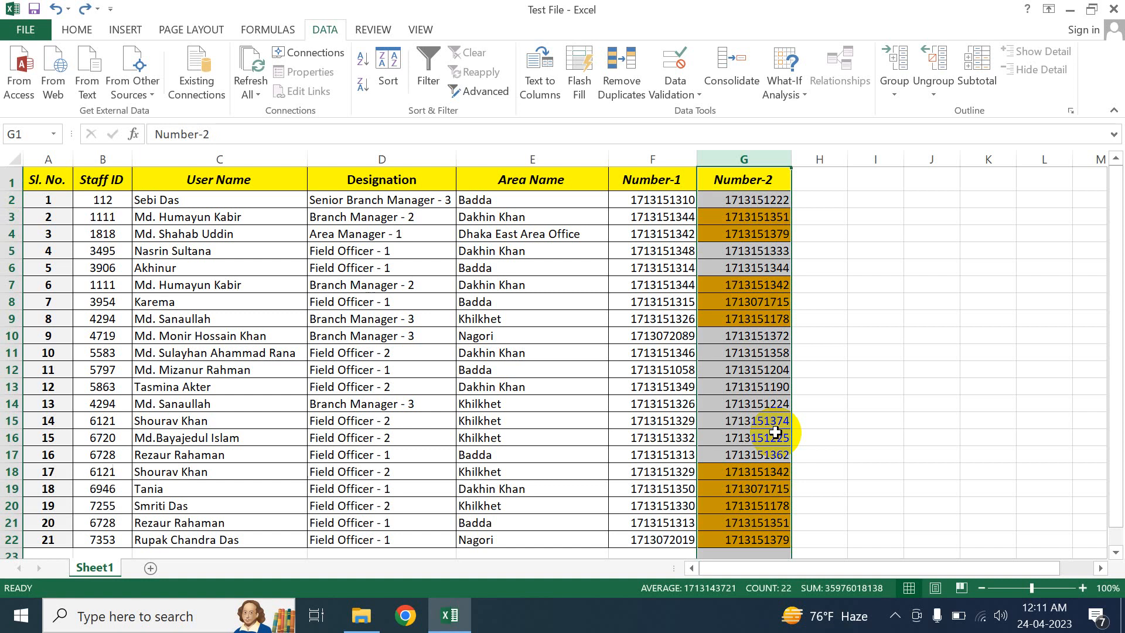
pyautogui.hotkey('ctrl', 'z')
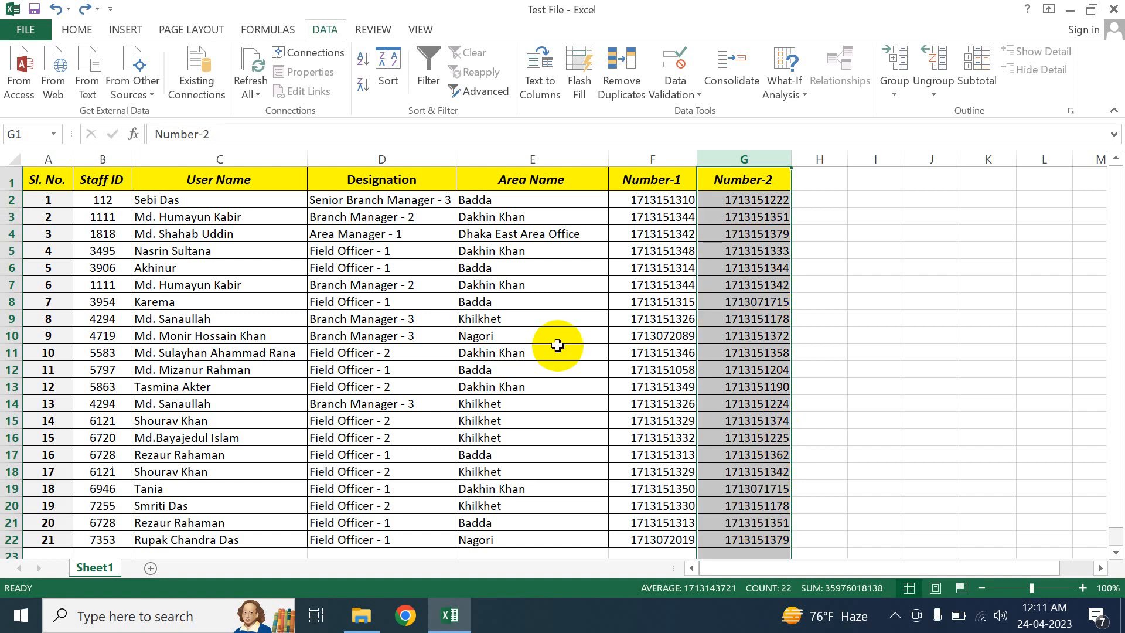
# Highlight the duplicate values in the User Name column with Yellow Fill with Dark Yellow Text using conditional formatting.
pyautogui.click(202, 159)
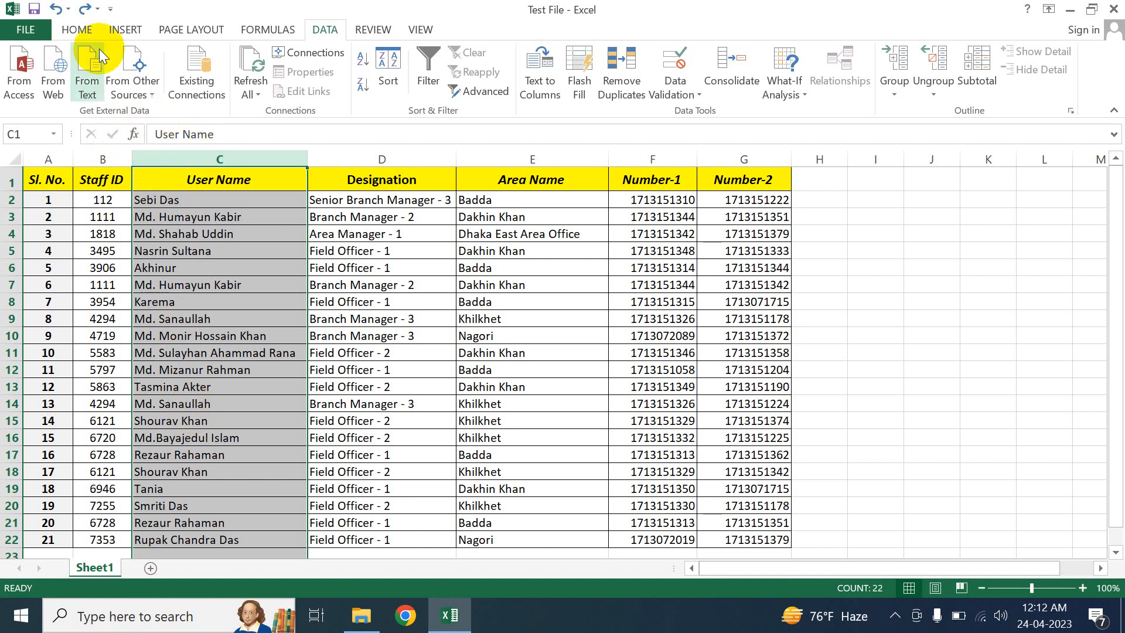
pyautogui.click(82, 33)
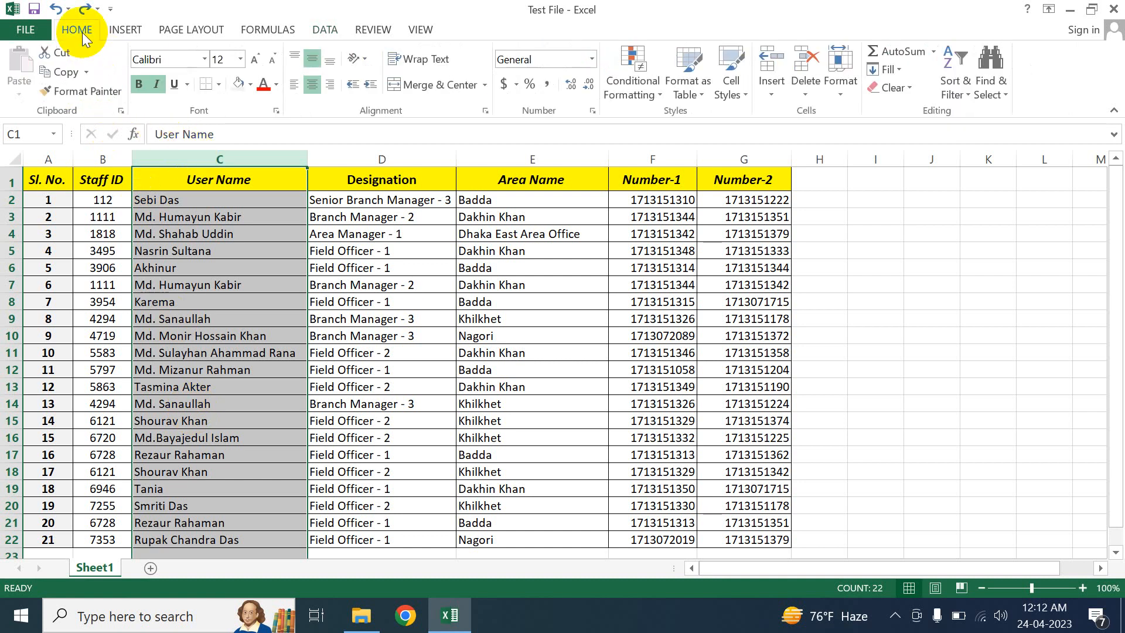
pyautogui.click(653, 96)
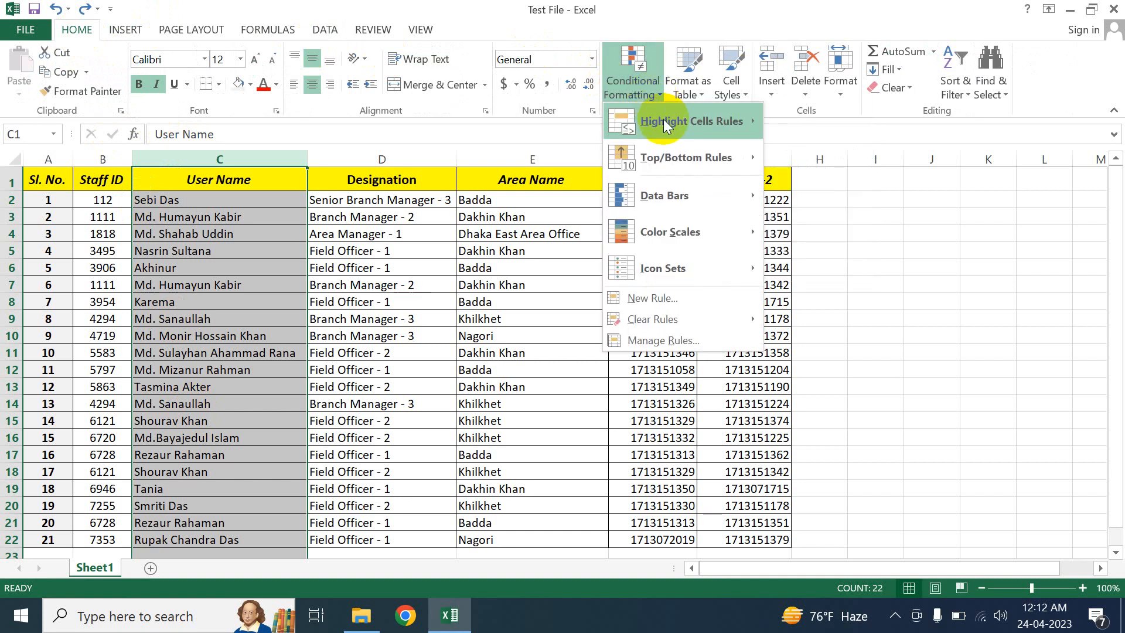
pyautogui.moveTo(687, 124)
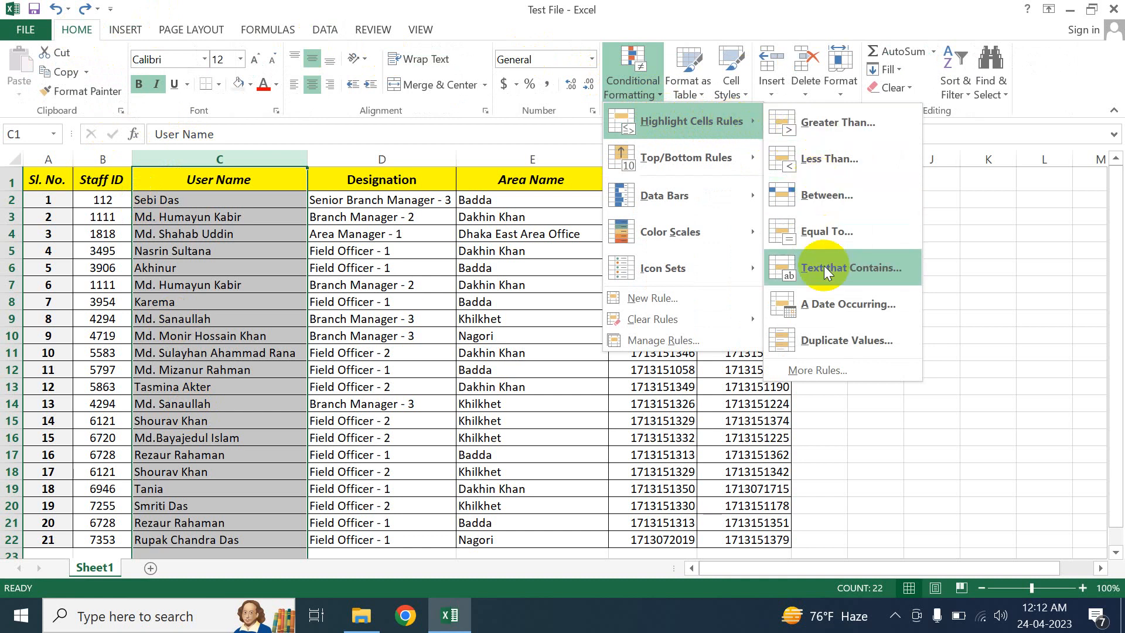
pyautogui.click(852, 342)
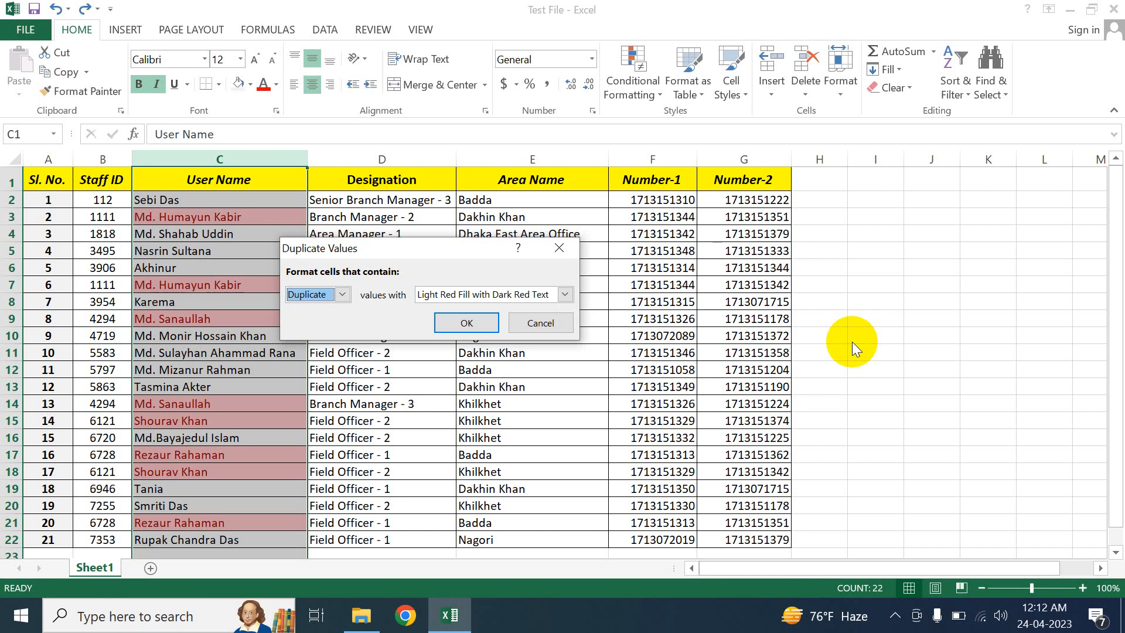
pyautogui.click(564, 294)
pyautogui.click(514, 324)
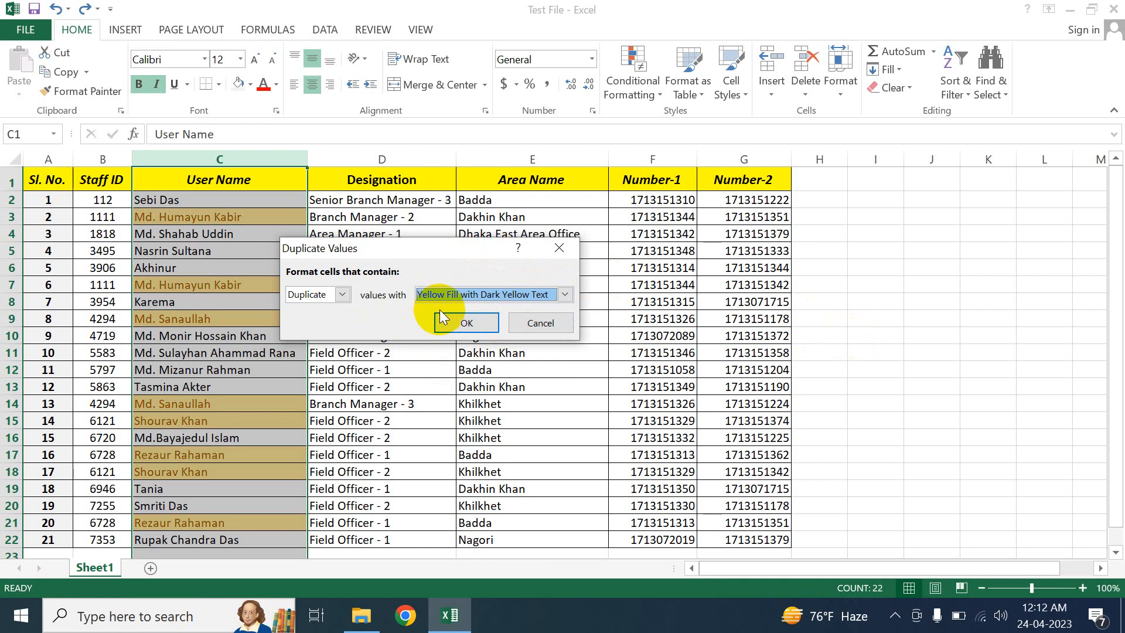
pyautogui.click(464, 323)
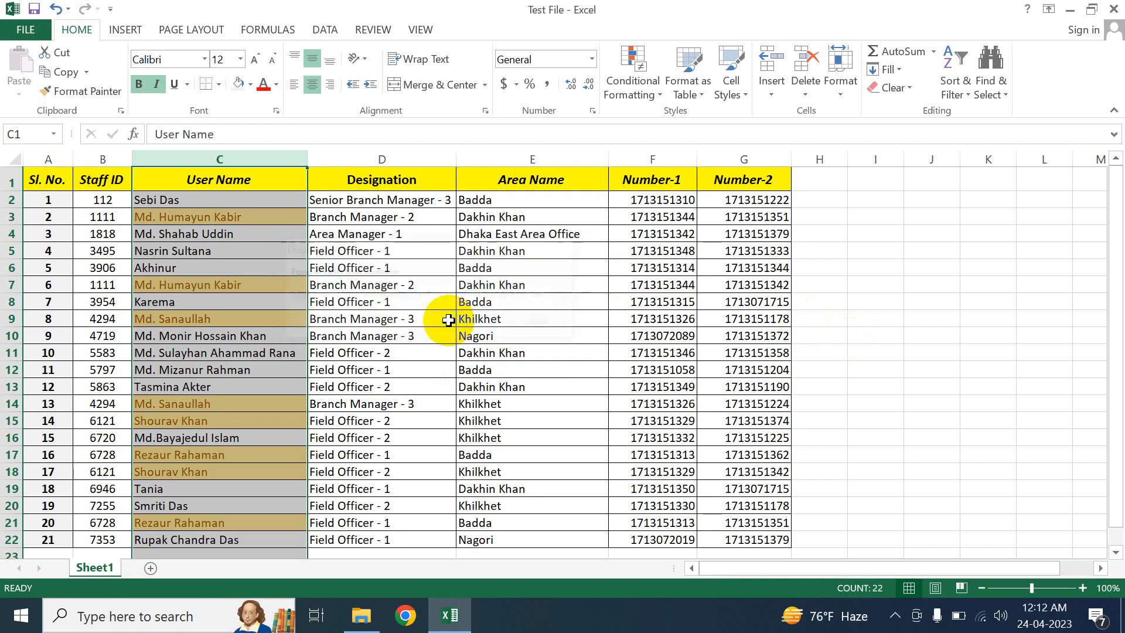
# Examine the highlighted duplicate entries throughout the User Name column.
pyautogui.click(217, 218)
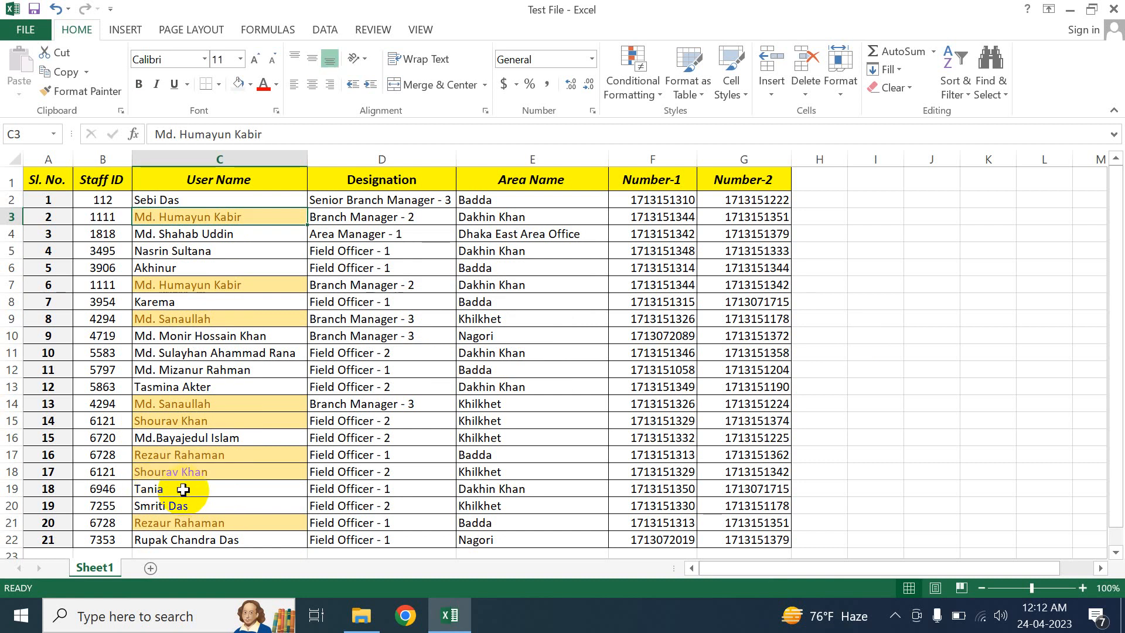
pyautogui.click(182, 448)
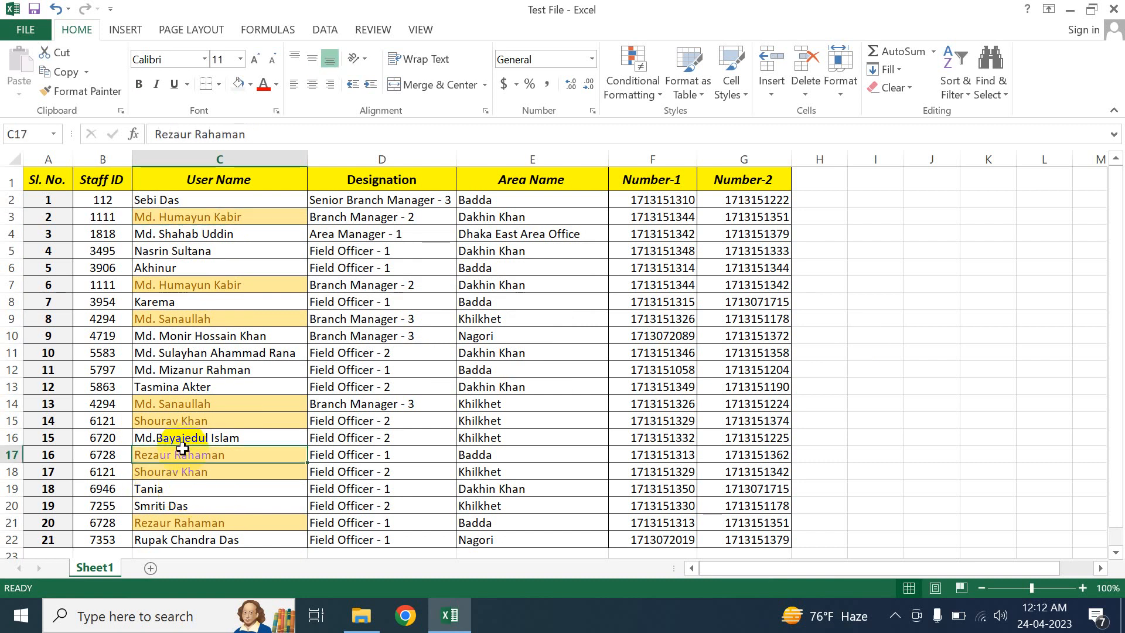
pyautogui.press('Down')
pyautogui.press('Down')
pyautogui.press('Down')
pyautogui.press('Down')
pyautogui.press('Down')
pyautogui.press('Down')
pyautogui.press('Up')
pyautogui.press('Up')
pyautogui.press('Up')
pyautogui.press('Up')
pyautogui.press('Up')
pyautogui.press('Up')
pyautogui.press('Up')
pyautogui.press('Up')
pyautogui.press('Up')
pyautogui.press('Up')
pyautogui.press('Up')
pyautogui.press('Up')
pyautogui.press('Up')
pyautogui.press('Up')
pyautogui.press('Up')
pyautogui.press('Up')
pyautogui.press('Up')
pyautogui.press('Up')
pyautogui.press('Up')
pyautogui.press('Up')
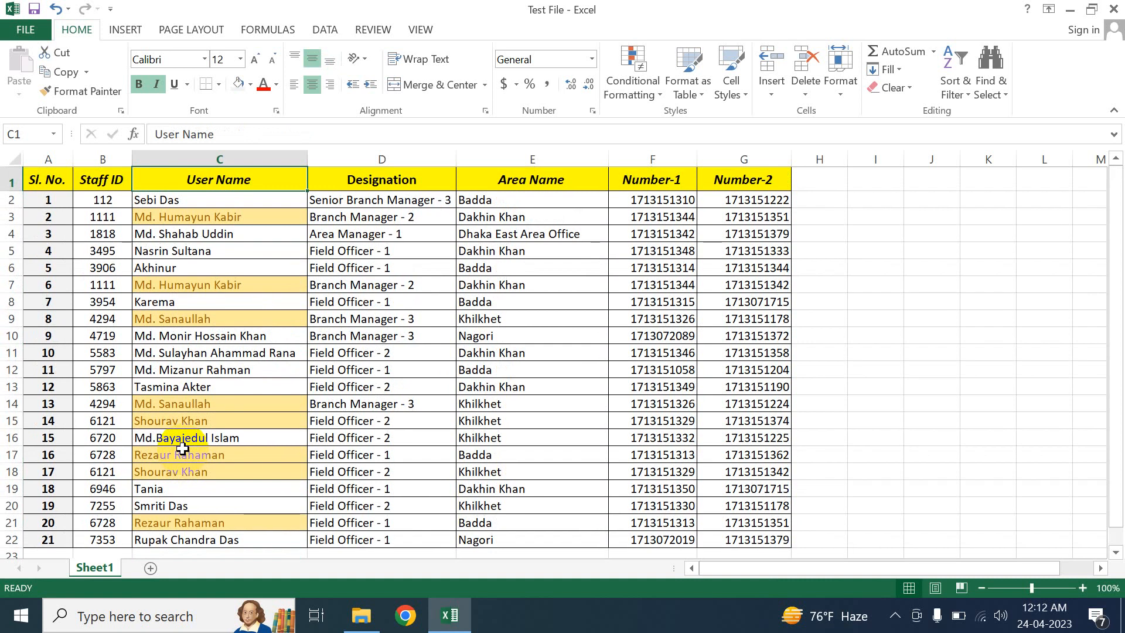
# Start Remove Duplicates on the User Name column with the selection expanded to the whole table.
pyautogui.click(212, 159)
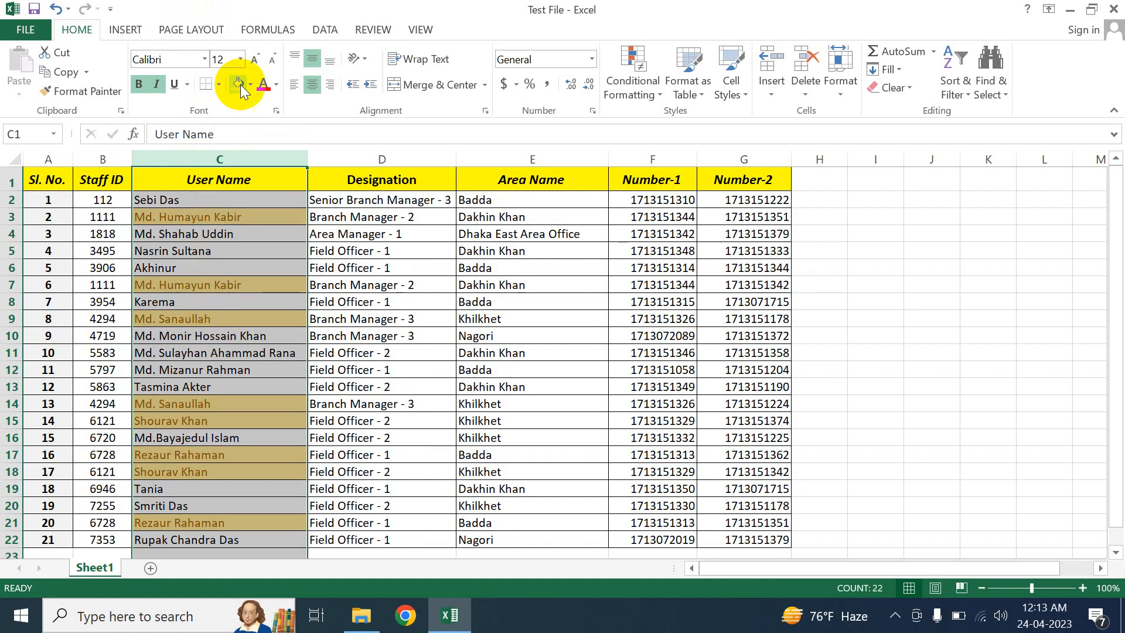
pyautogui.click(329, 30)
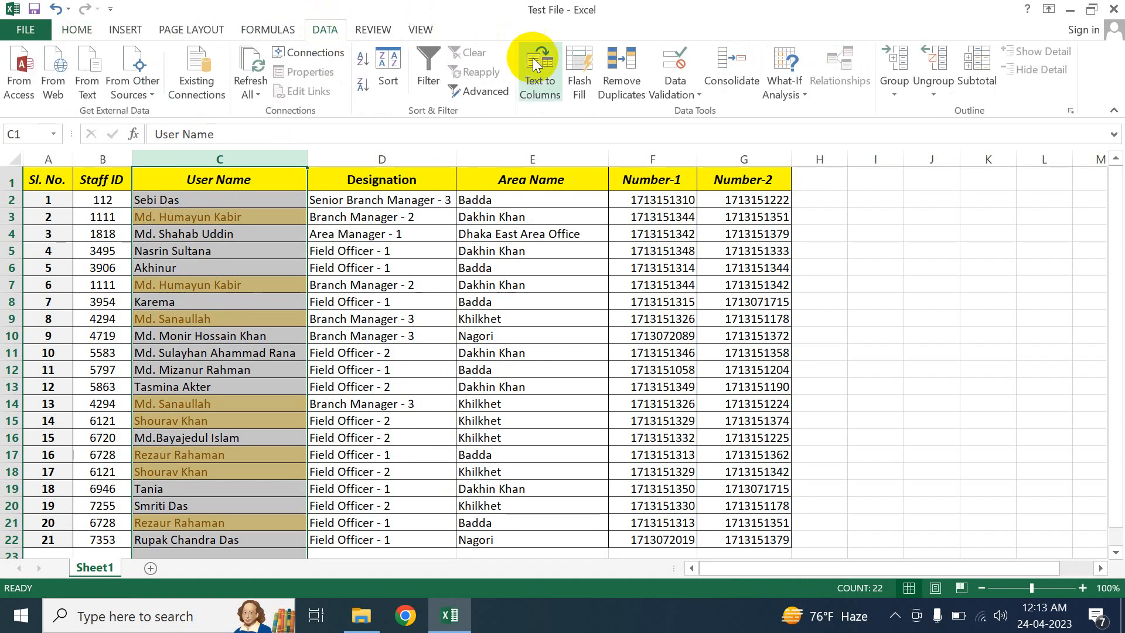
pyautogui.click(616, 83)
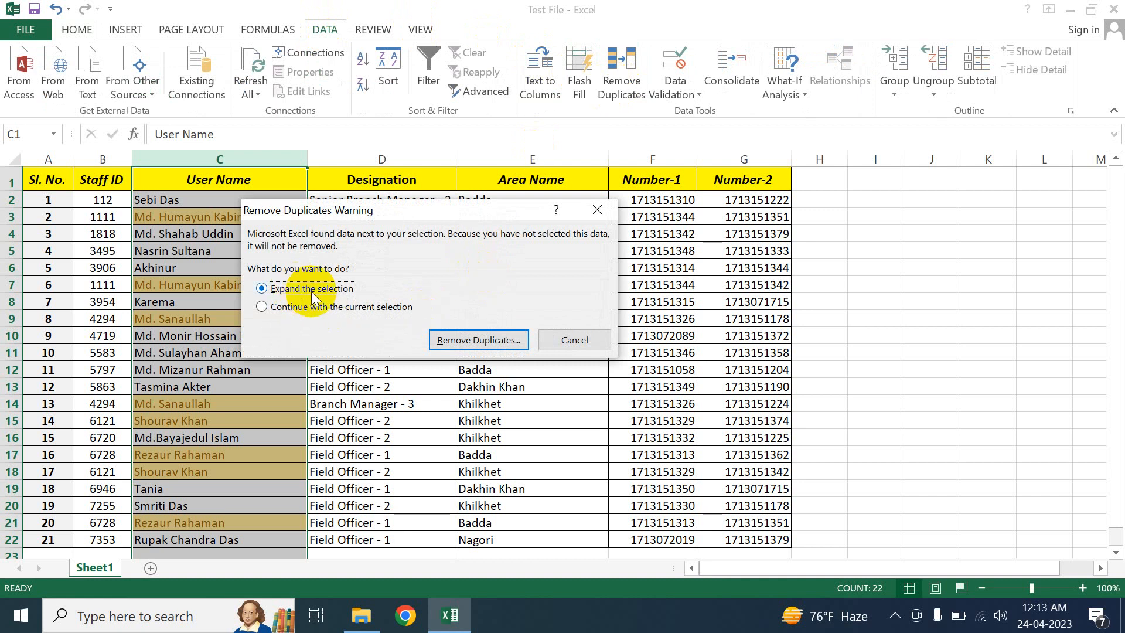
pyautogui.click(466, 343)
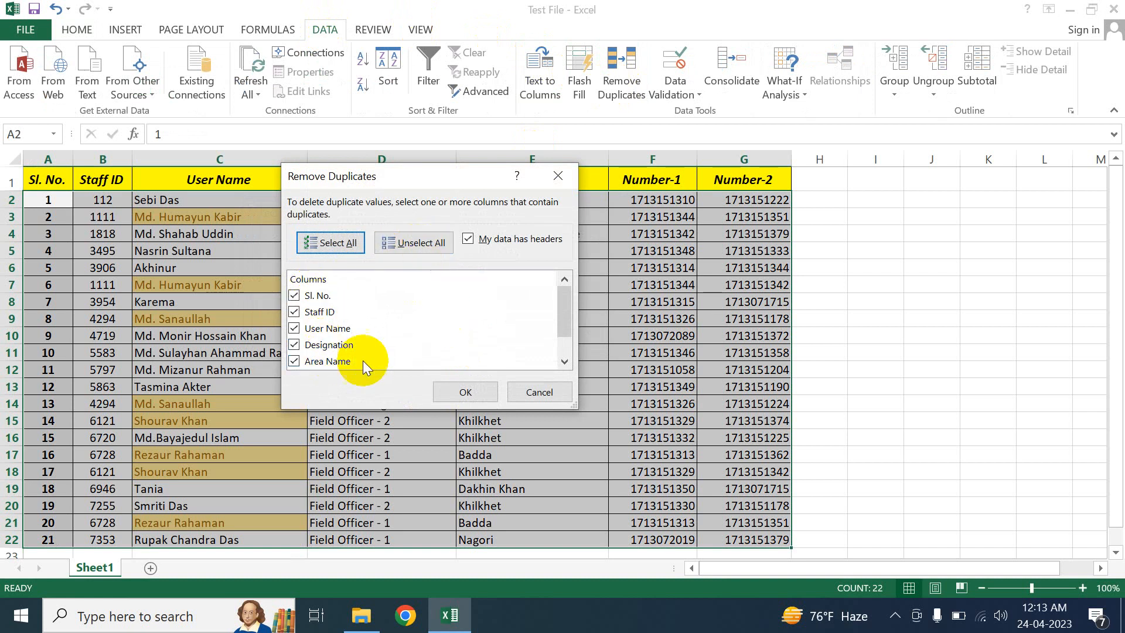
# Remove the duplicate rows based only on the User Name column, keeping the first row treated as headers.
pyautogui.click(565, 361)
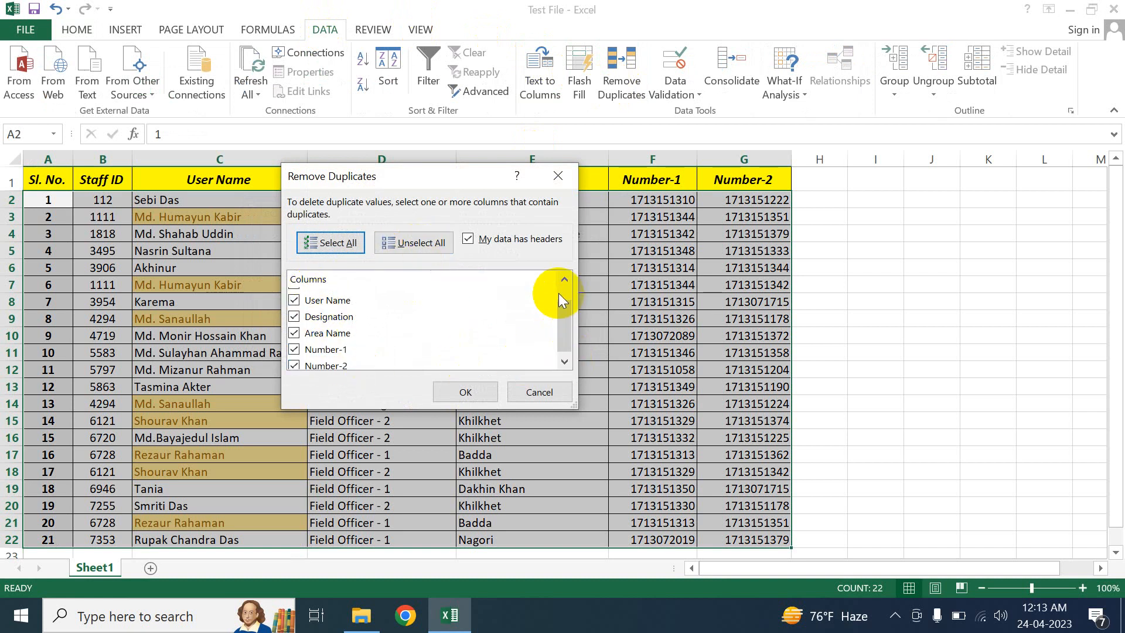
pyautogui.click(437, 243)
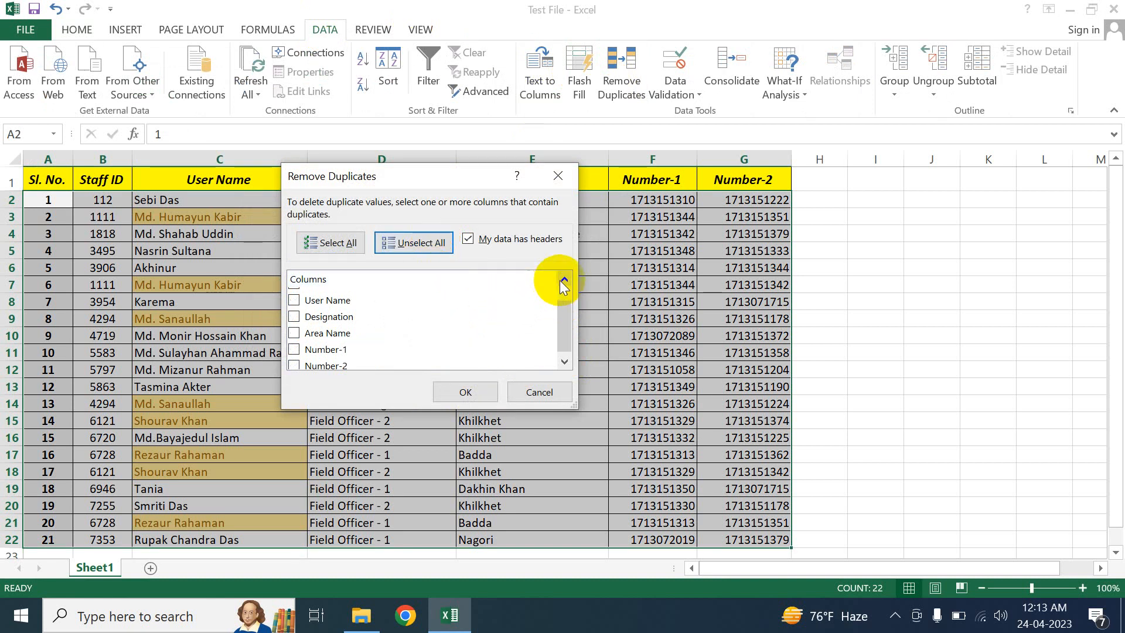
pyautogui.click(564, 280)
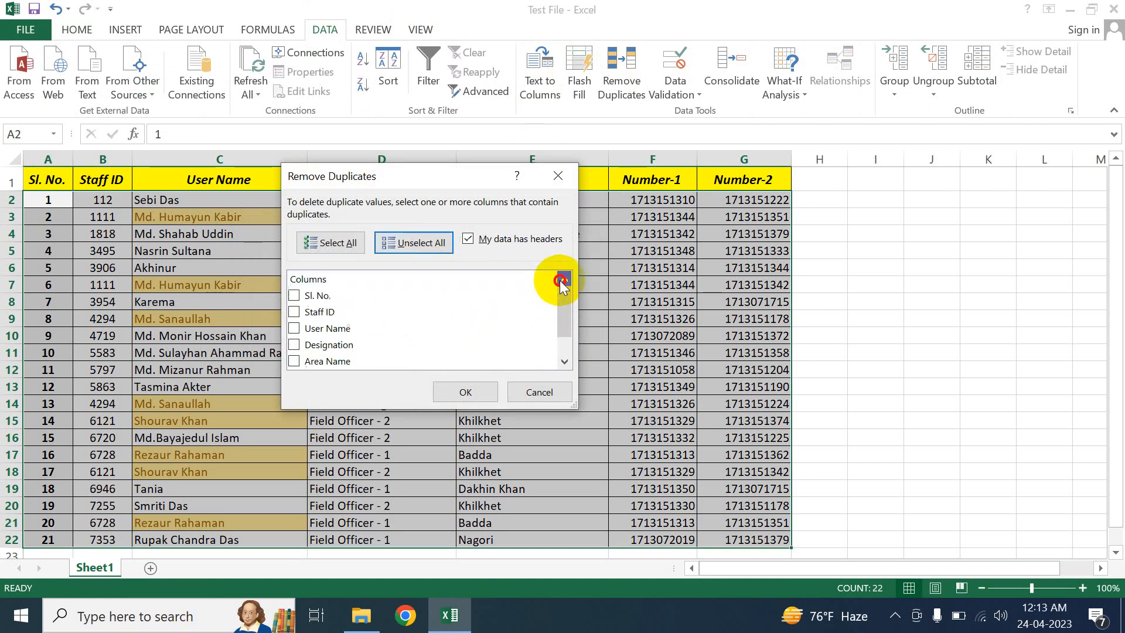
pyautogui.click(295, 328)
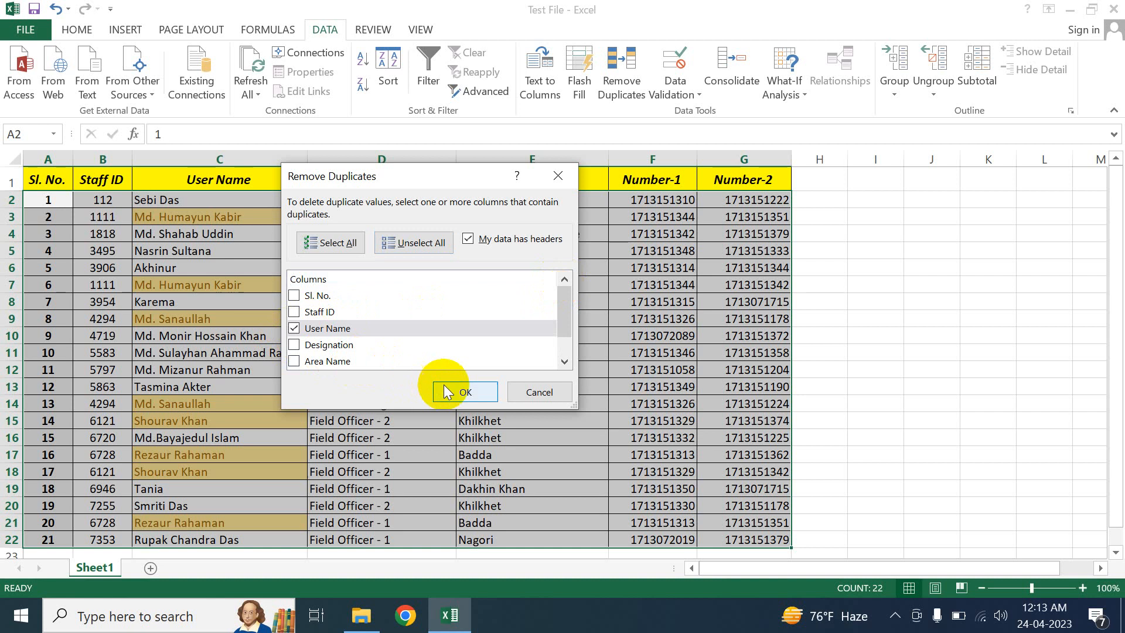
pyautogui.click(456, 392)
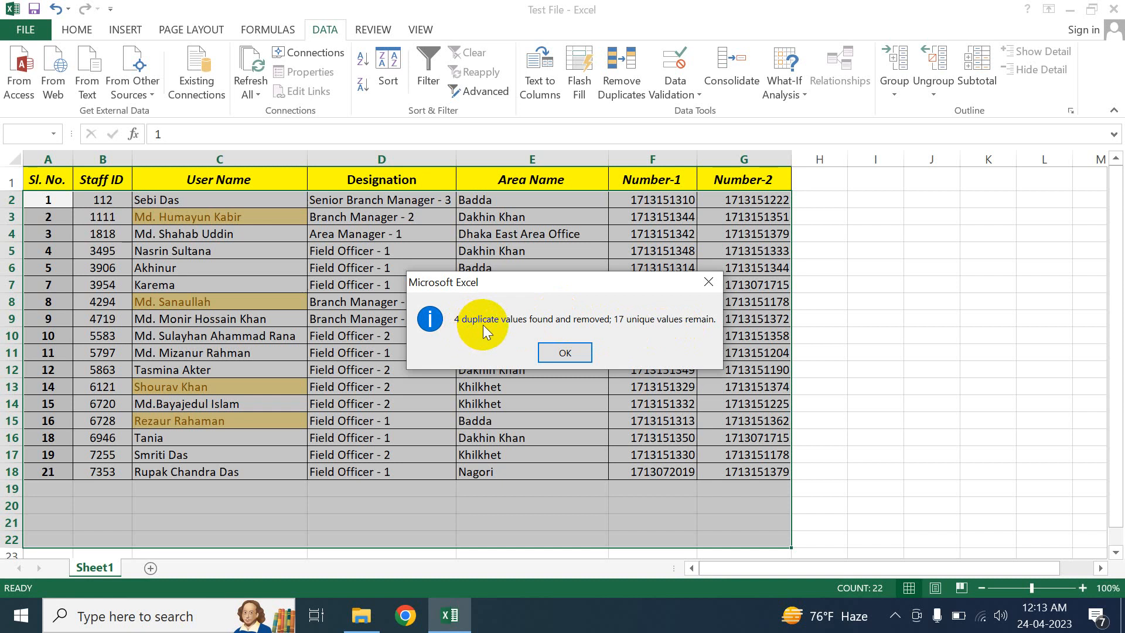
pyautogui.click(562, 354)
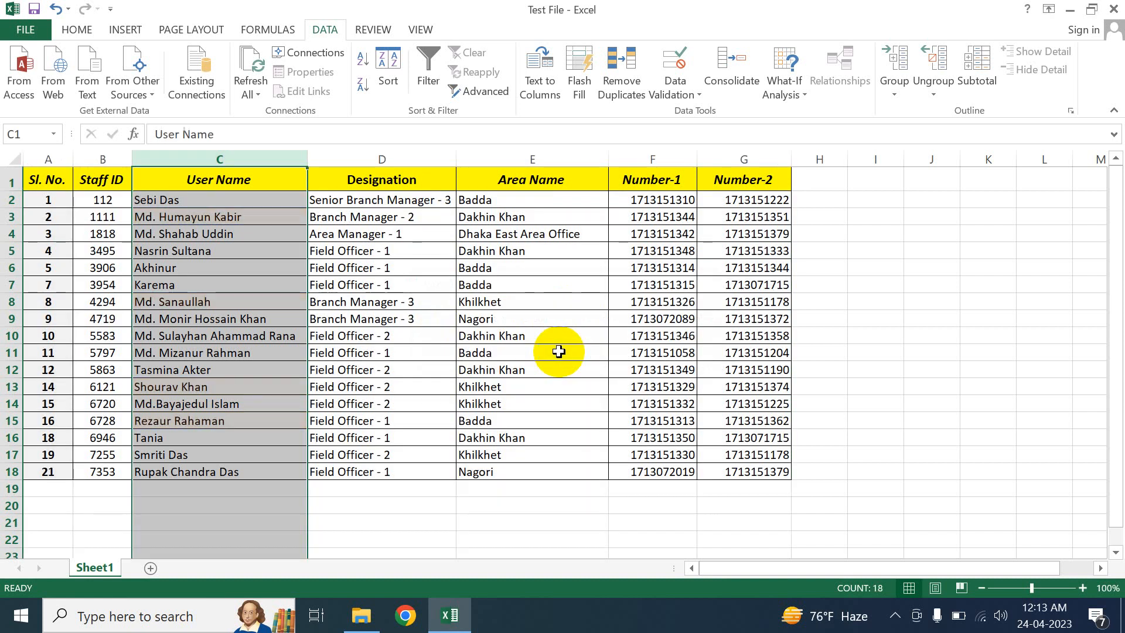
# Go through the User Name column to check the remaining entries for duplicates.
pyautogui.click(265, 298)
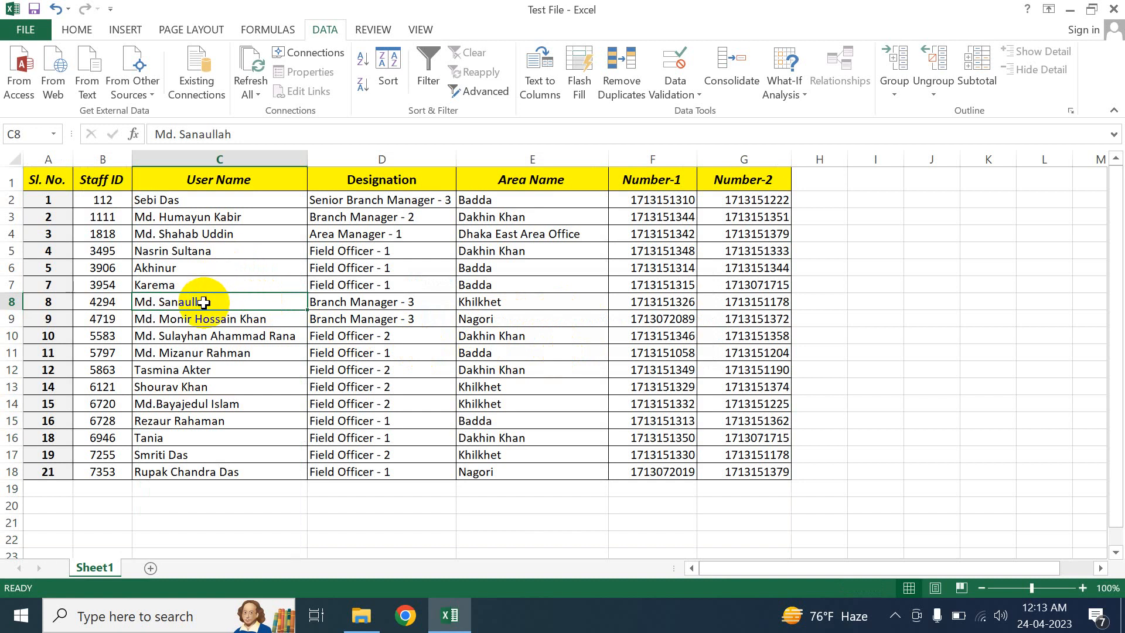
pyautogui.press('Down')
pyautogui.press('Down')
pyautogui.press('Down')
pyautogui.press('Down')
pyautogui.press('Down')
pyautogui.press('Down')
pyautogui.press('Down')
pyautogui.press('Down')
pyautogui.press('Down')
pyautogui.press('Down')
pyautogui.press('Down')
pyautogui.press('Down')
pyautogui.press('Down')
pyautogui.press('Down')
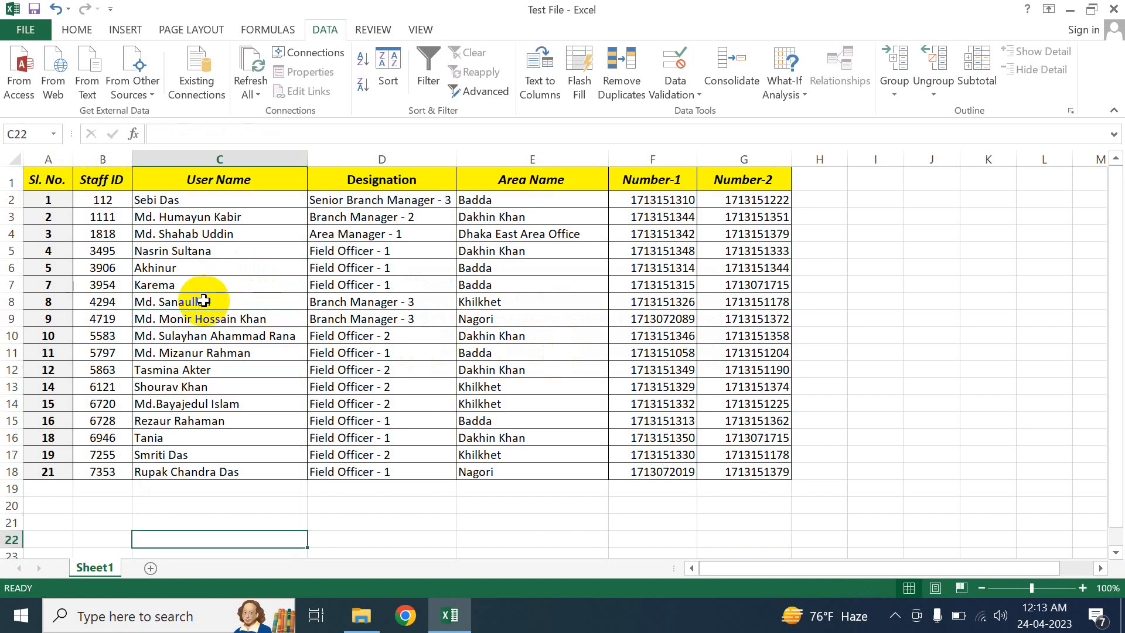
pyautogui.press('Up')
pyautogui.press('Up')
pyautogui.press('Up')
pyautogui.press('Up')
pyautogui.press('Up')
pyautogui.press('Up')
pyautogui.press('Up')
pyautogui.press('Up')
pyautogui.press('Up')
pyautogui.press('Up')
pyautogui.press('Up')
pyautogui.press('Up')
pyautogui.press('Up')
pyautogui.press('Up')
pyautogui.press('Up')
pyautogui.press('Up')
pyautogui.press('Up')
pyautogui.press('Up')
pyautogui.press('Up')
pyautogui.press('Up')
pyautogui.press('Up')
pyautogui.press('Down')
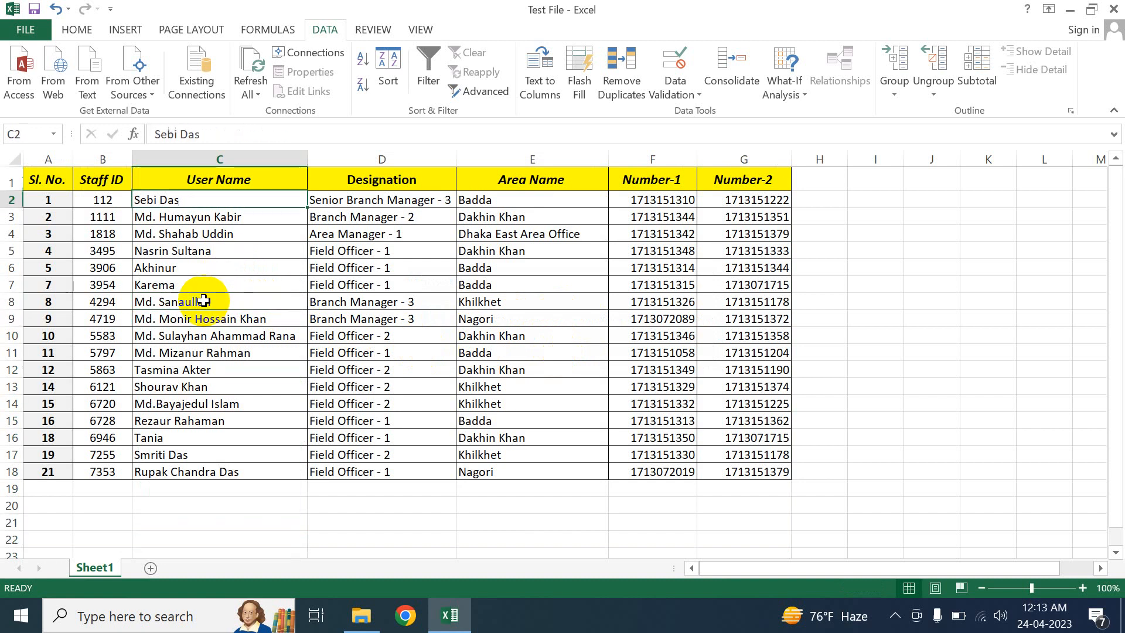
pyautogui.press('Down')
pyautogui.press('Down')
pyautogui.press('Down')
pyautogui.press('Down')
pyautogui.press('Down')
pyautogui.press('Down')
pyautogui.press('Down')
pyautogui.press('Down')
pyautogui.press('Down')
pyautogui.press('Down')
pyautogui.press('Down')
pyautogui.press('Down')
pyautogui.press('Down')
pyautogui.press('Down')
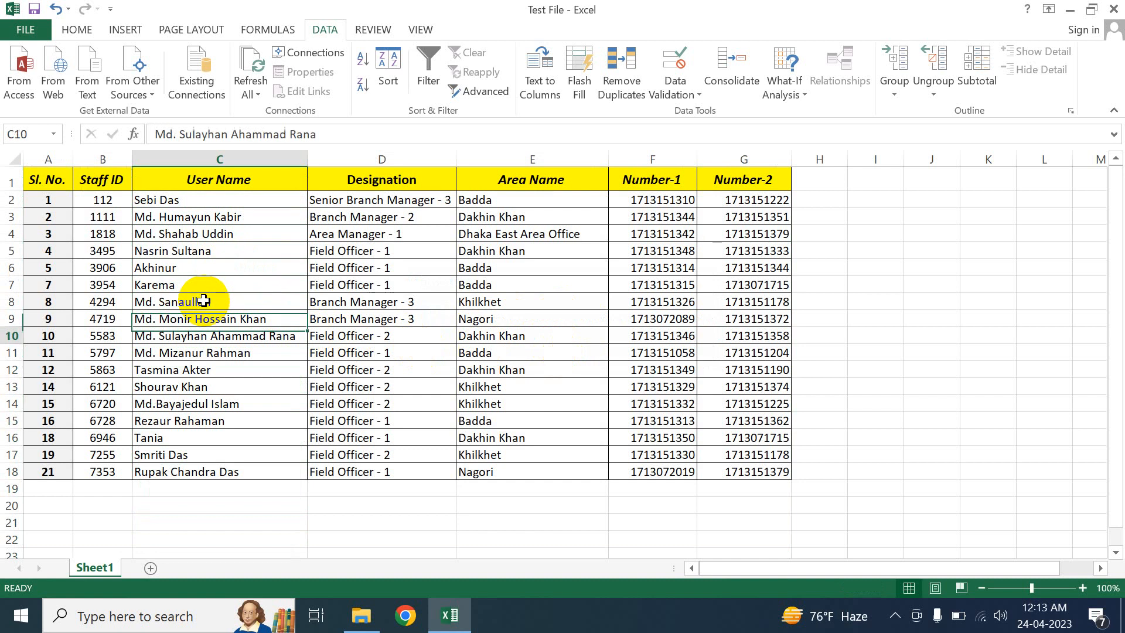
pyautogui.press('Down')
pyautogui.press('Down')
pyautogui.press('Up')
pyautogui.press('Up')
pyautogui.press('Up')
pyautogui.press('Up')
pyautogui.press('Up')
pyautogui.press('Up')
pyautogui.press('Up')
pyautogui.press('Up')
pyautogui.press('Up')
pyautogui.press('Up')
pyautogui.press('Up')
pyautogui.press('Up')
pyautogui.press('Up')
pyautogui.press('Up')
pyautogui.press('Up')
pyautogui.press('Up')
pyautogui.press('Up')
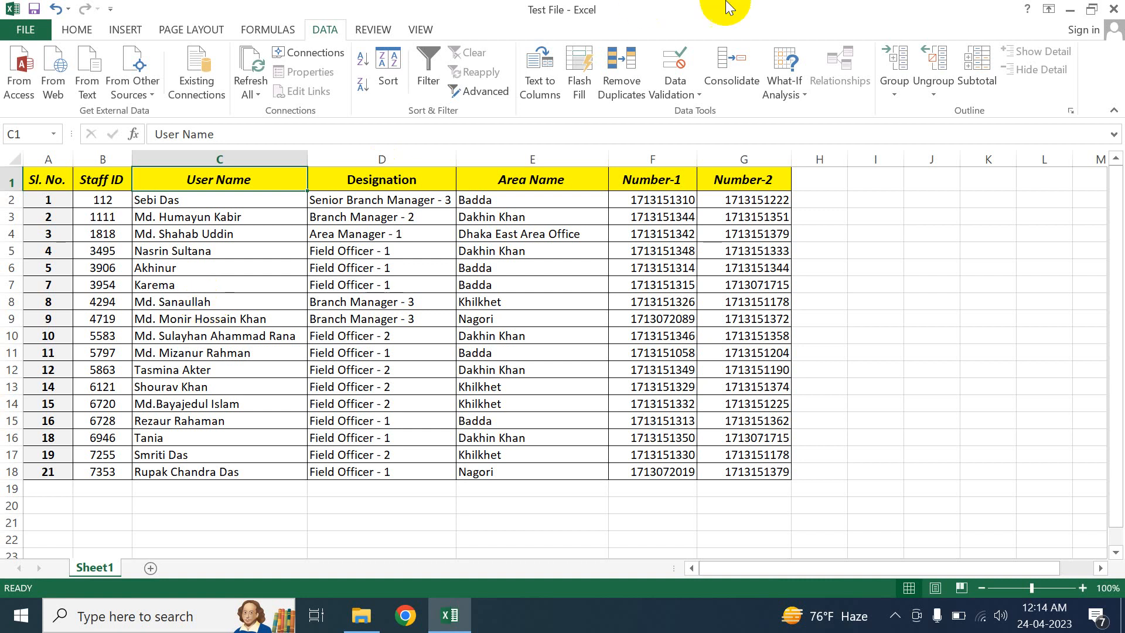
pyautogui.click(1069, 11)
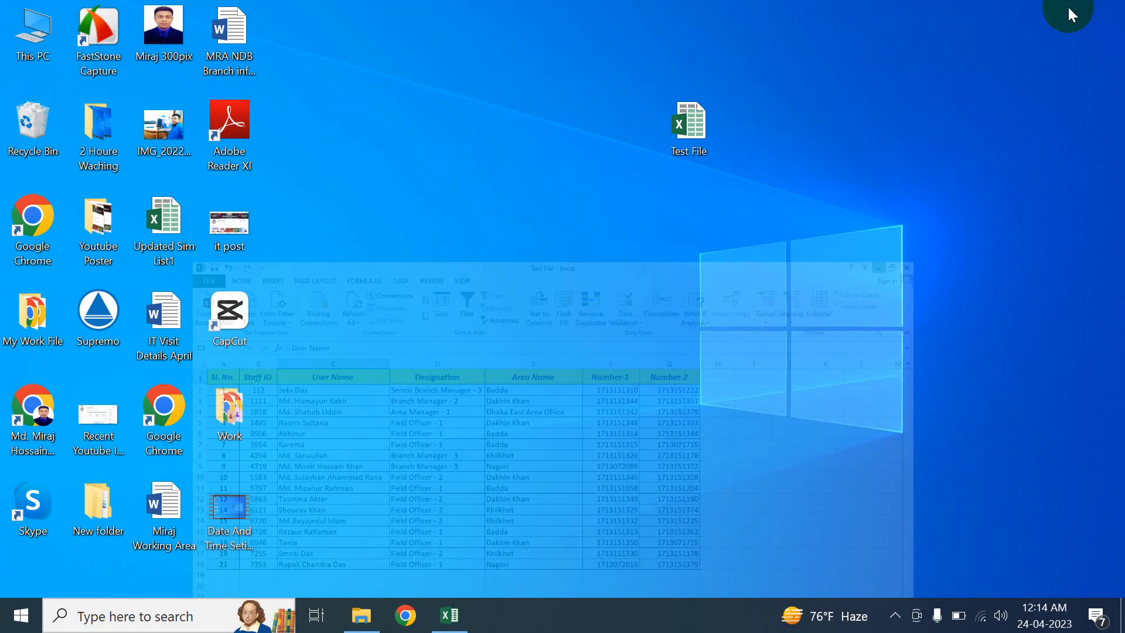
pyautogui.click(897, 619)
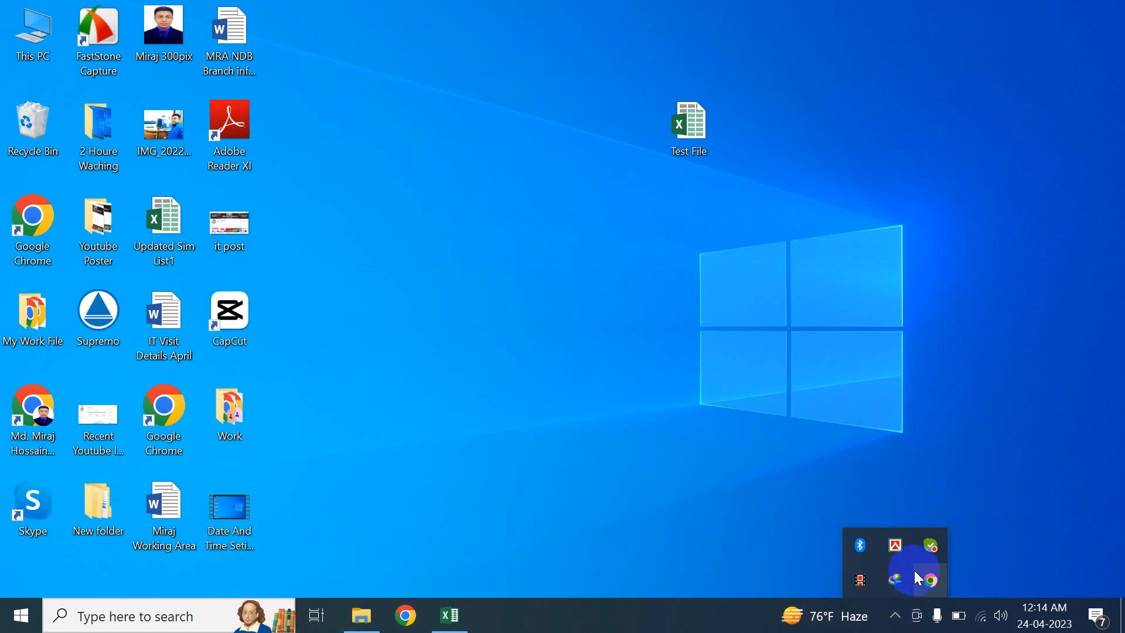